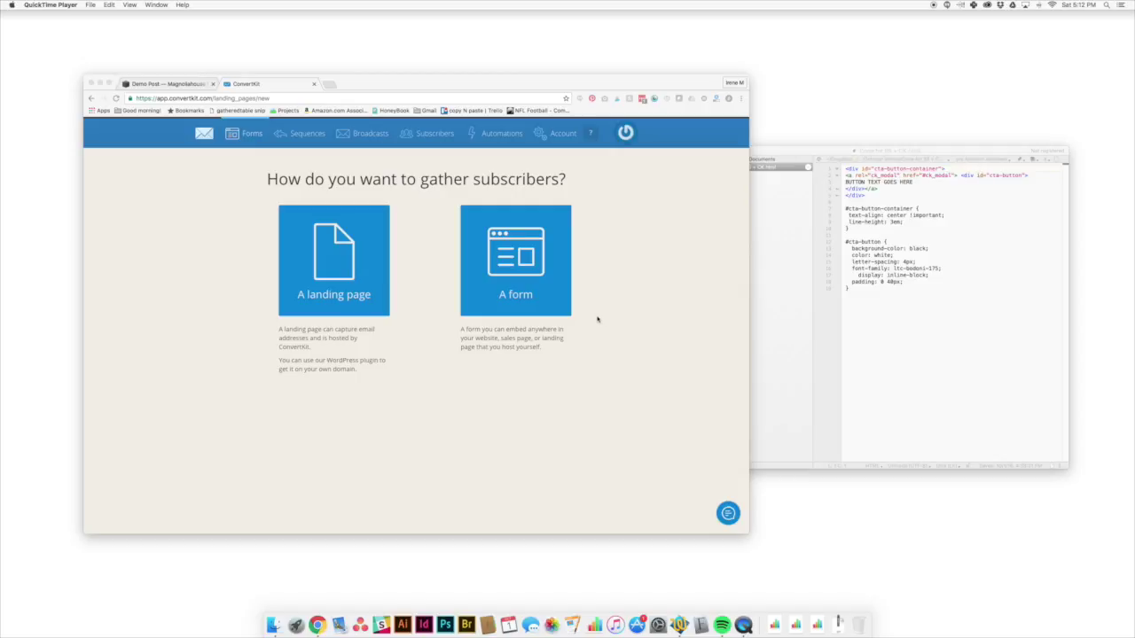
Create a new untitled ConvertKit embeddable form with the default 'Join the newsletter' style.
left_click(537, 250)
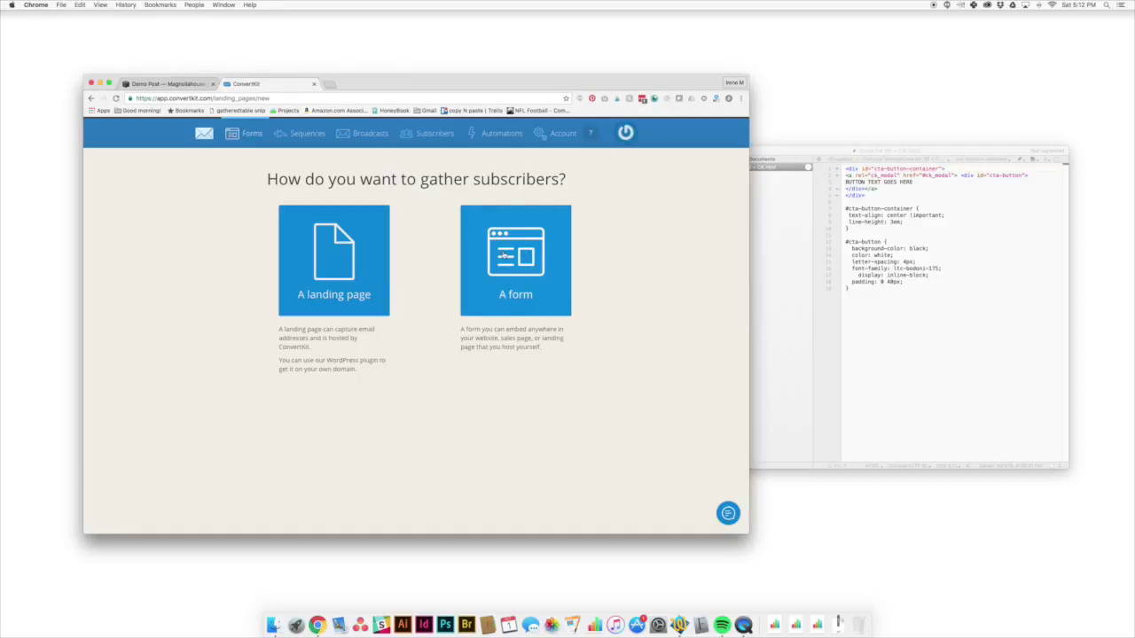
left_click(502, 254)
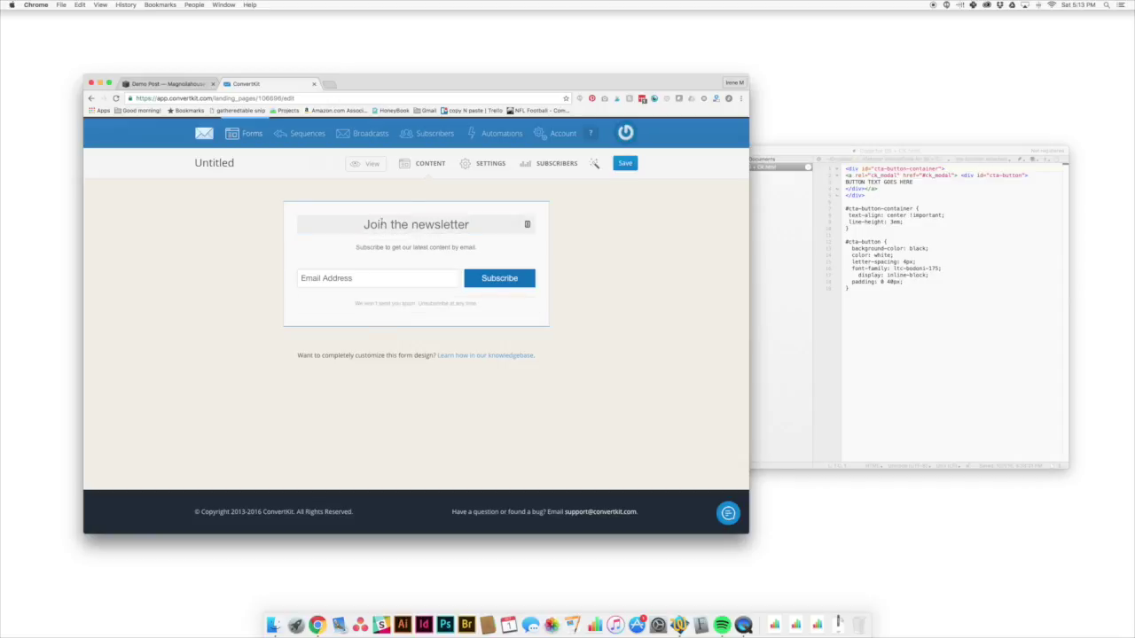
Show the untitled form's Style settings, currently Minimal style with Inline display.
left_click(488, 164)
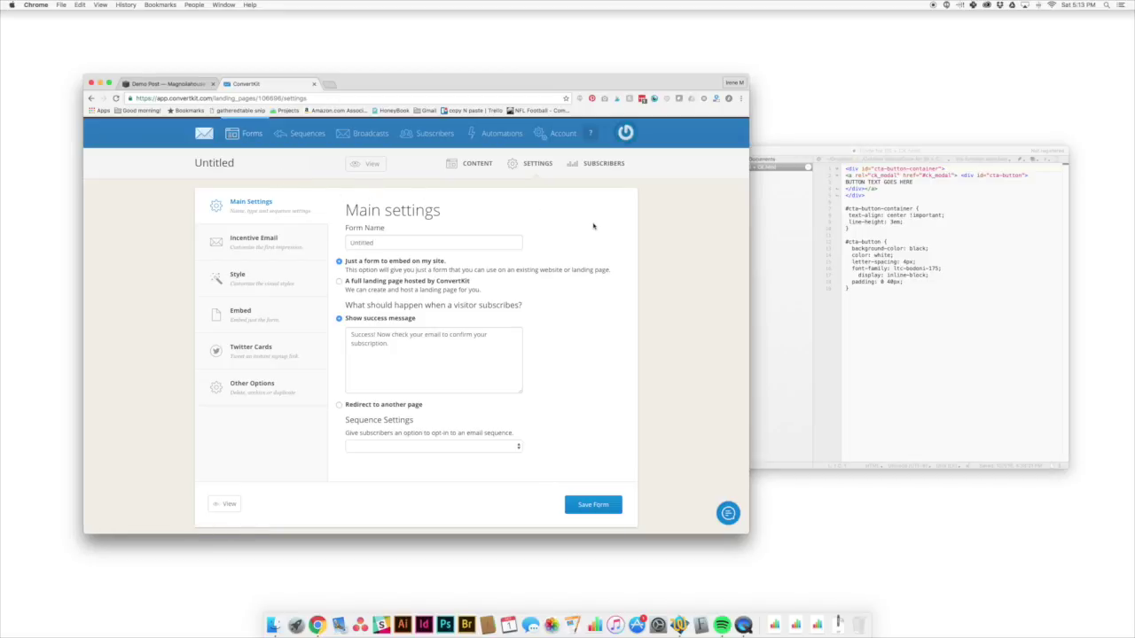
left_click(296, 279)
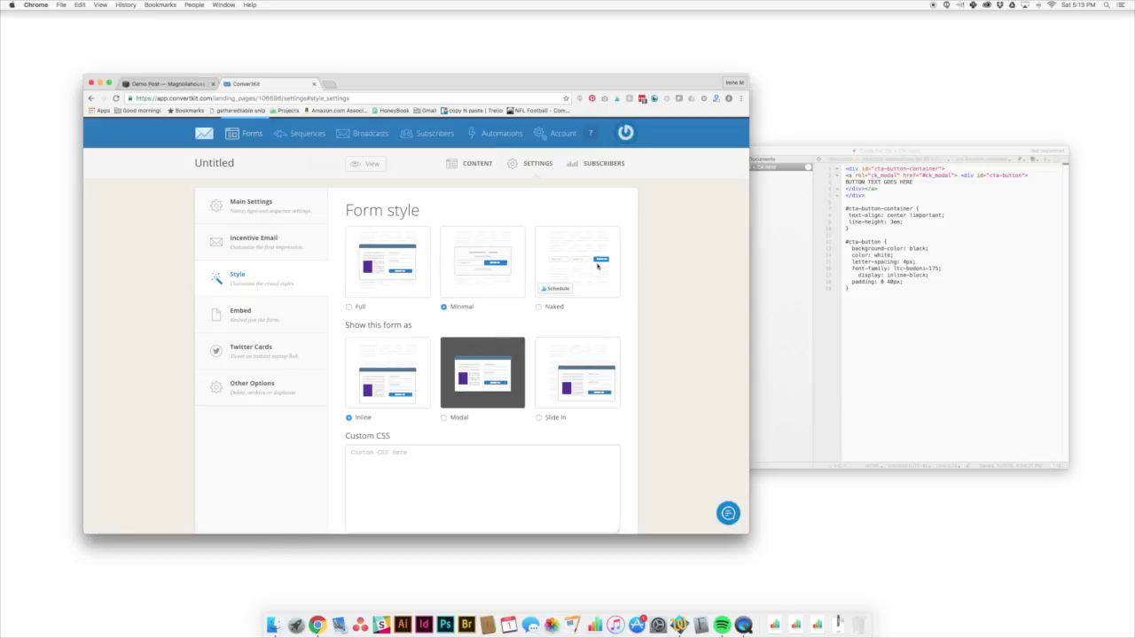
scroll(655, 337, "down", 1)
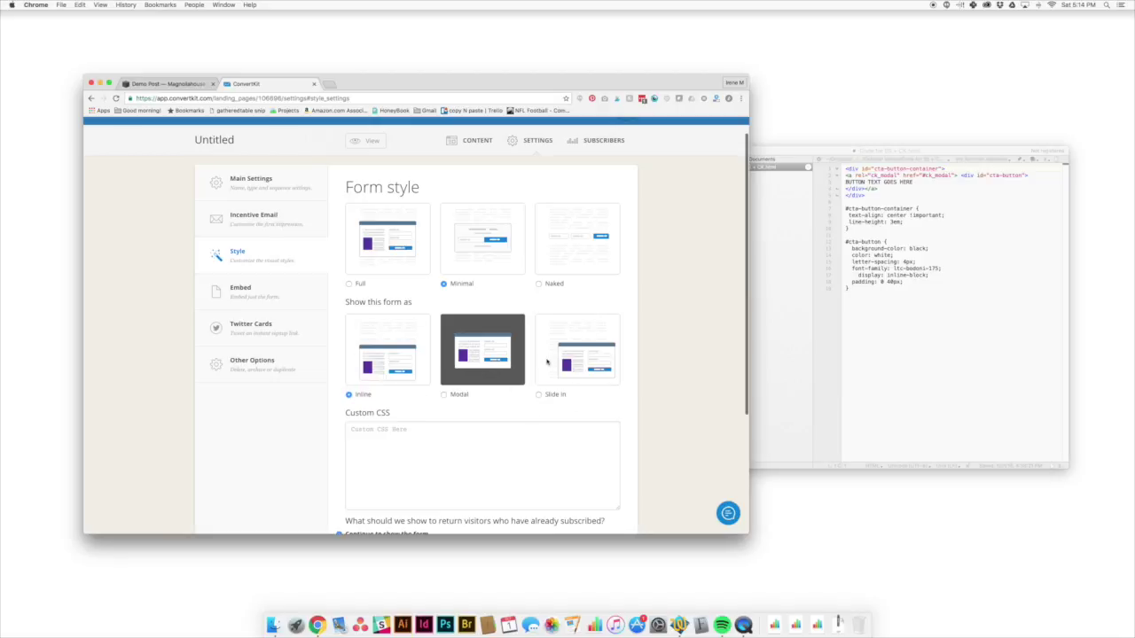
Switch the form to Modal display, triggered by Timing after 99 seconds.
left_click(444, 395)
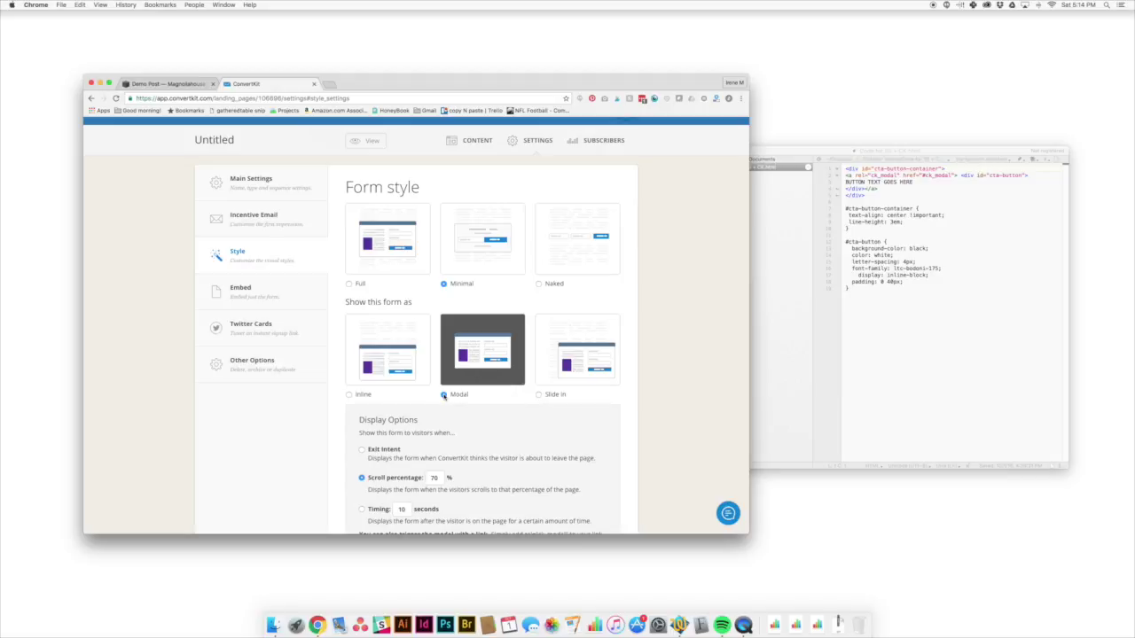
scroll(547, 467, "down", 5)
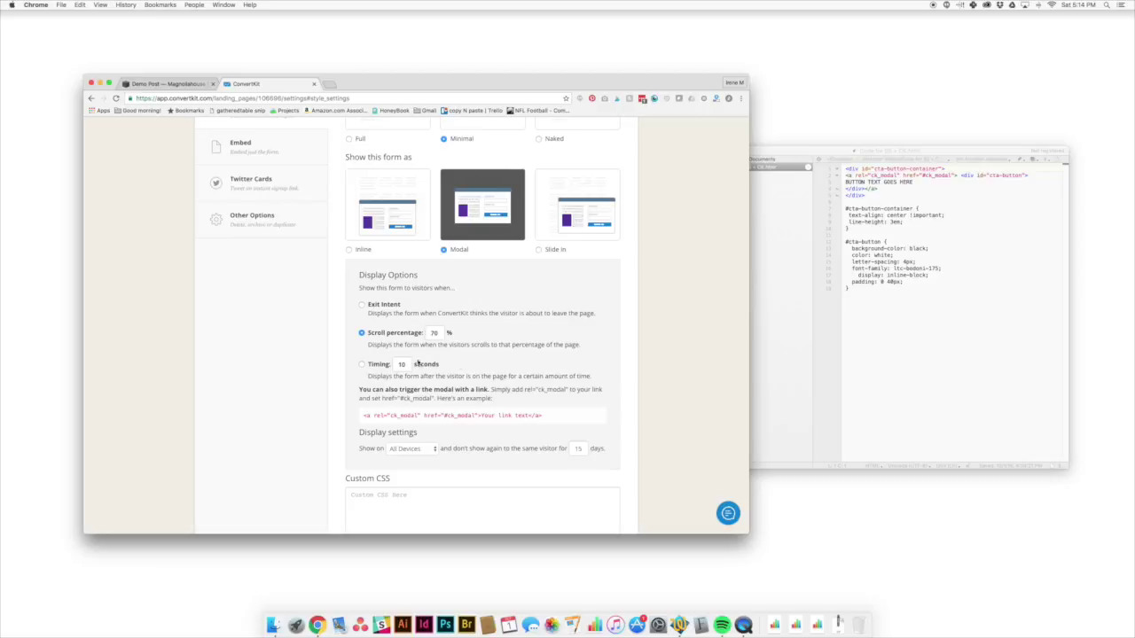
left_click(374, 366)
double_click(408, 365)
type("99")
scroll(520, 407, "down", 2)
Change the modal's reshow interval from 15 to 0 days and save the form.
scroll(428, 387, "down", 1)
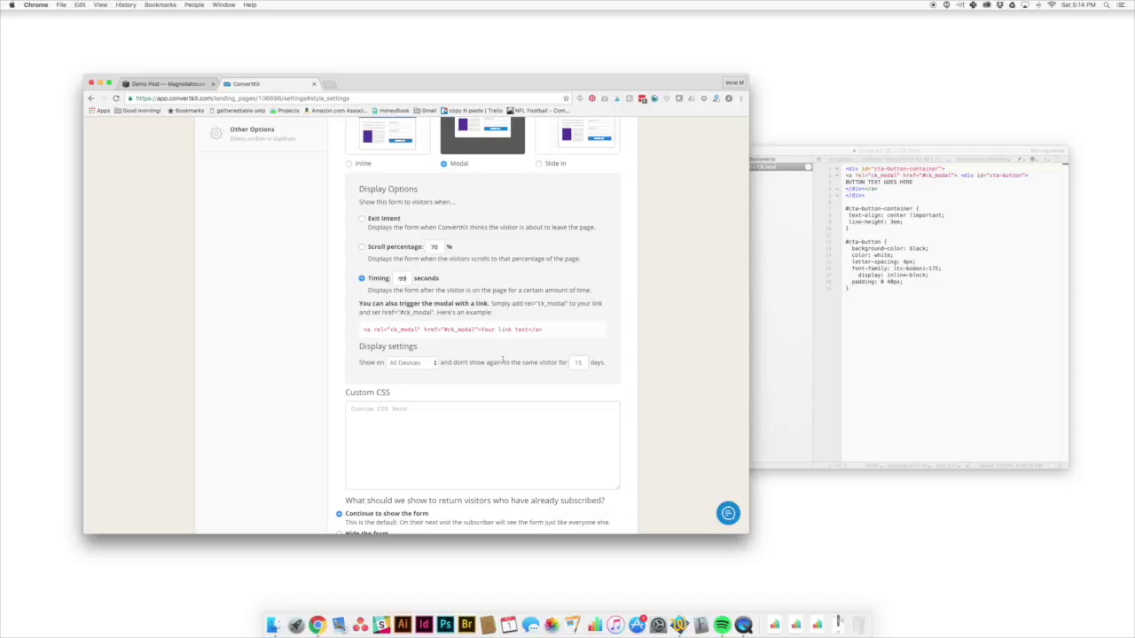
double_click(577, 362)
type("0")
scroll(665, 433, "down", 5)
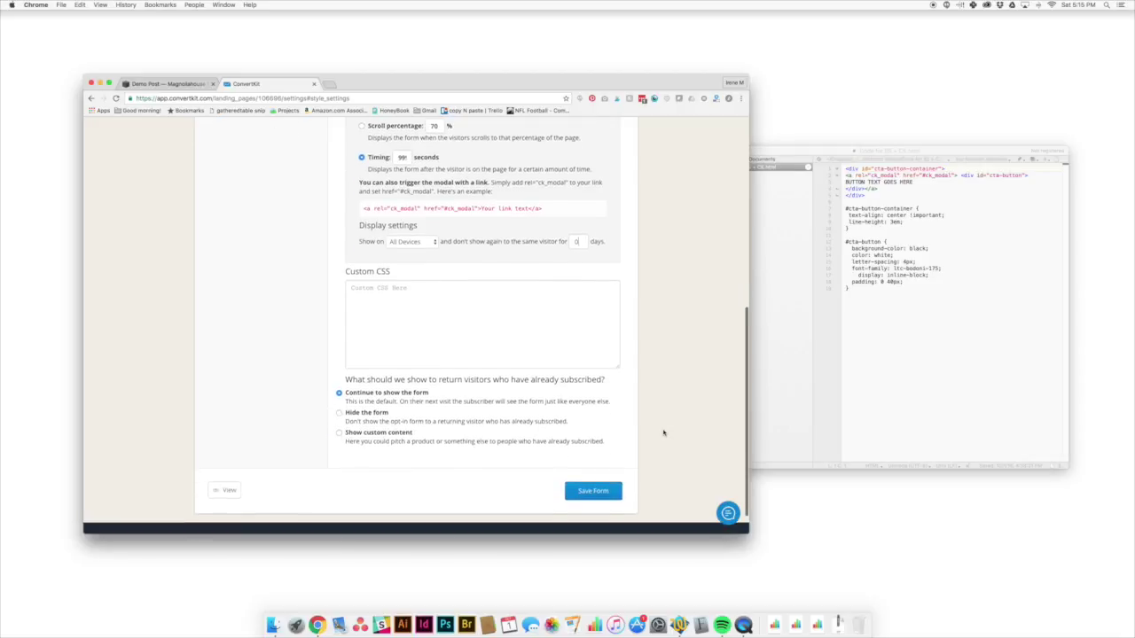
left_click(593, 497)
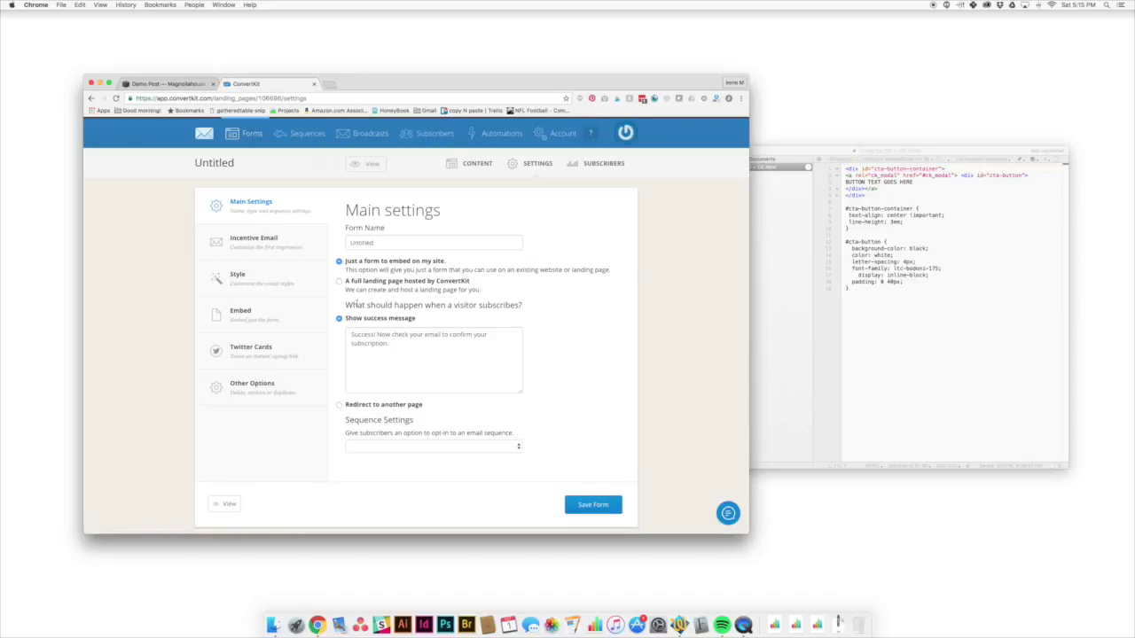
Select the form's JavaScript embed code and return to the Demo Post tab.
left_click(293, 322)
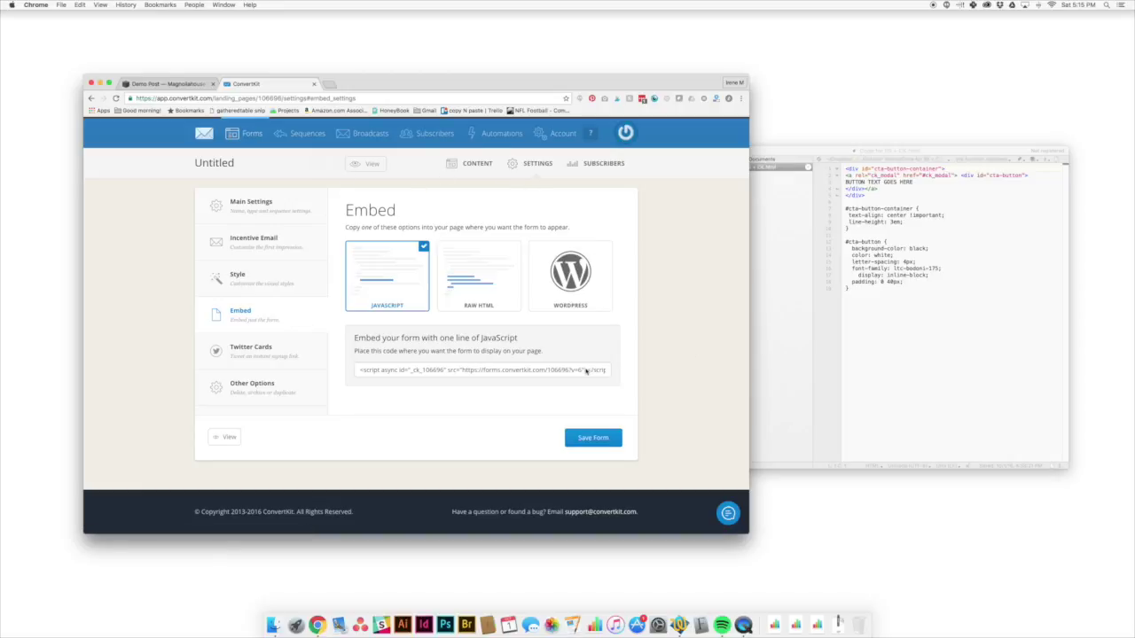
left_click(479, 371)
key("super+c")
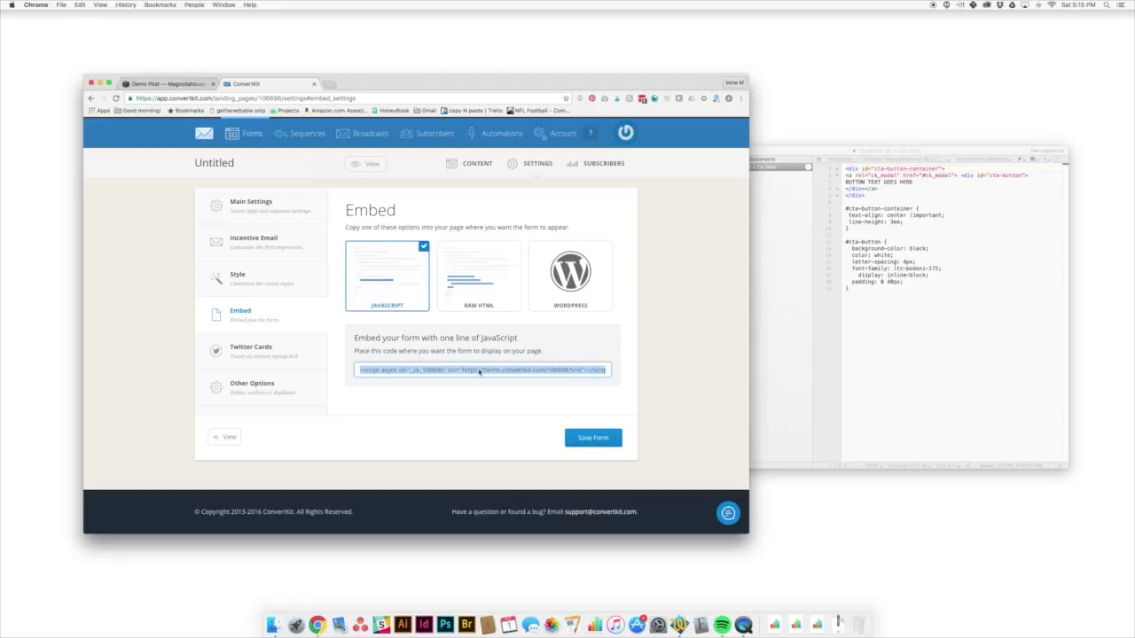
left_click(129, 83)
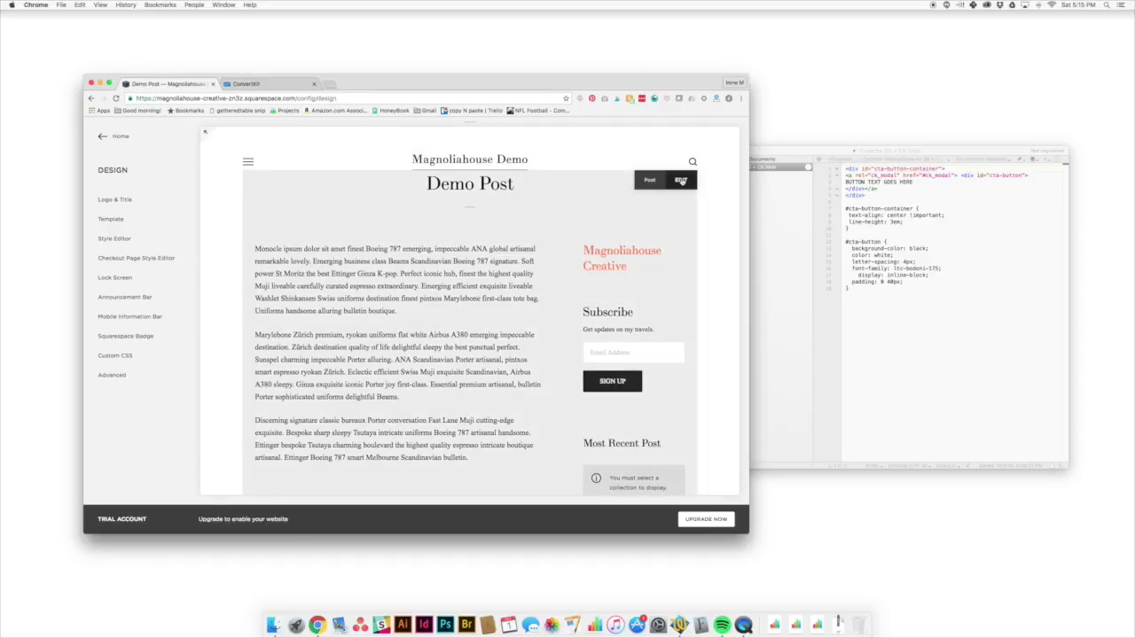
Edit the Demo Post and insert a code block below its text.
left_click(681, 180)
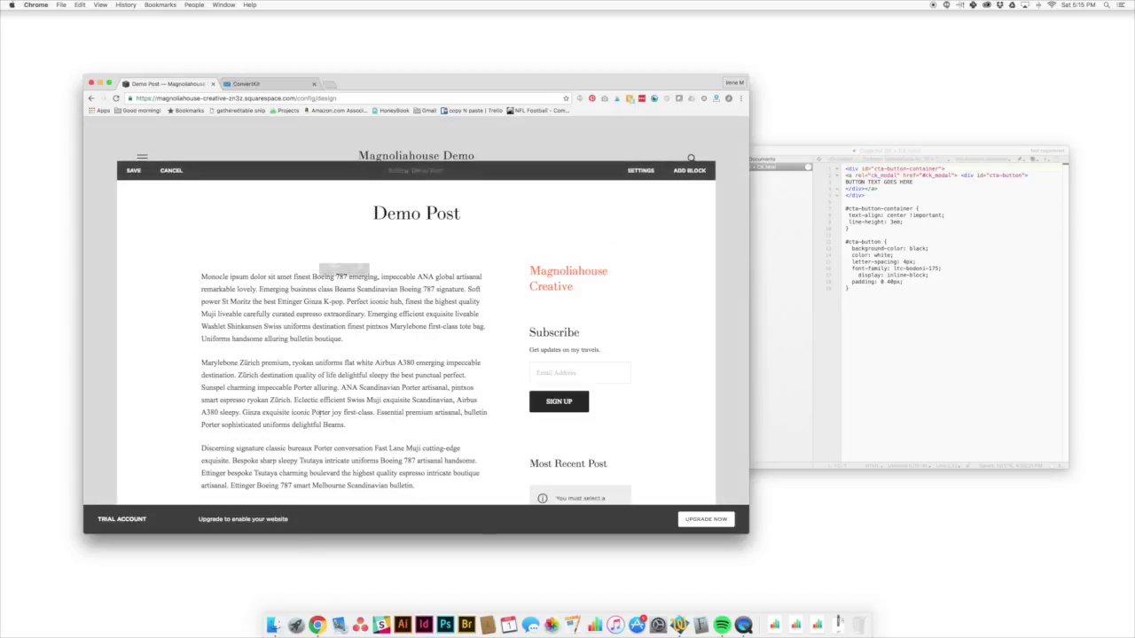
scroll(311, 411, "down", 1)
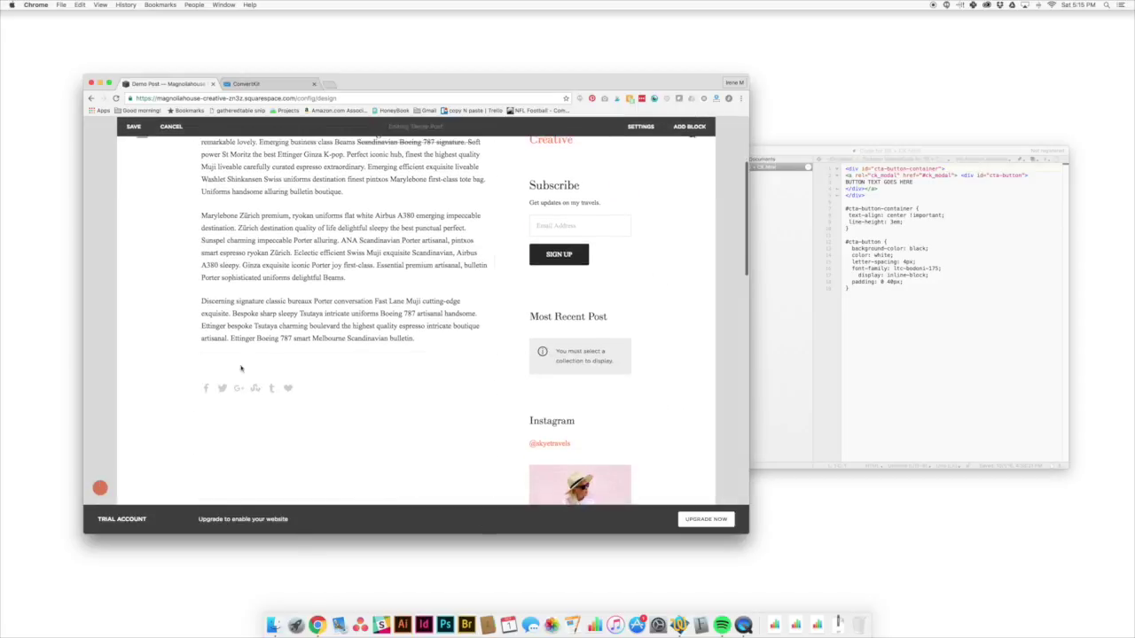
left_click(195, 354)
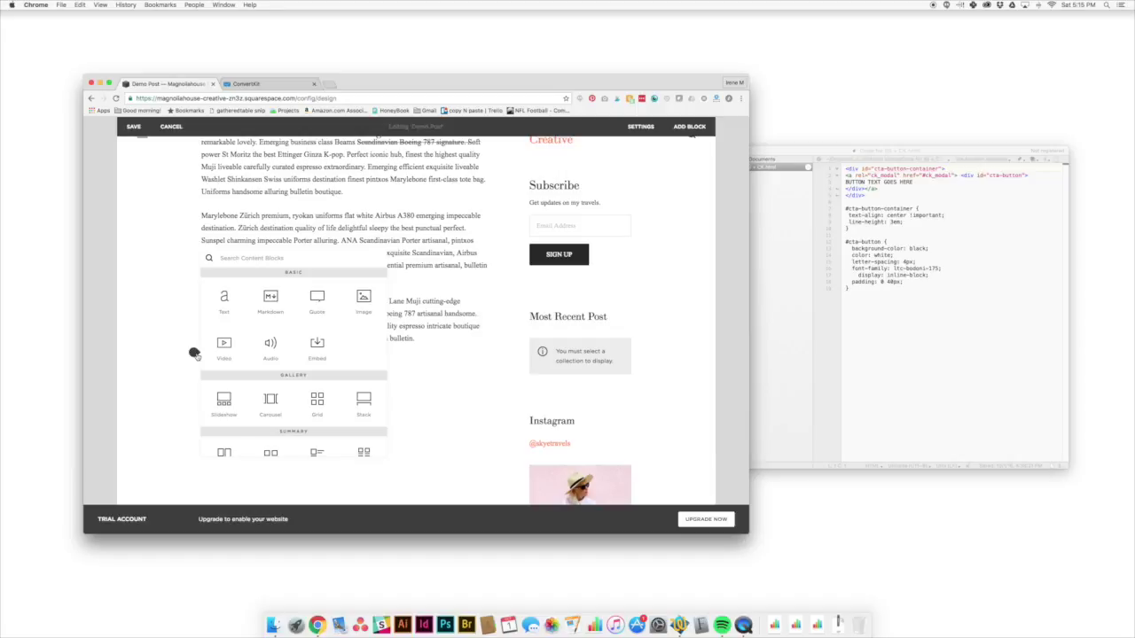
scroll(285, 399, "down", 3)
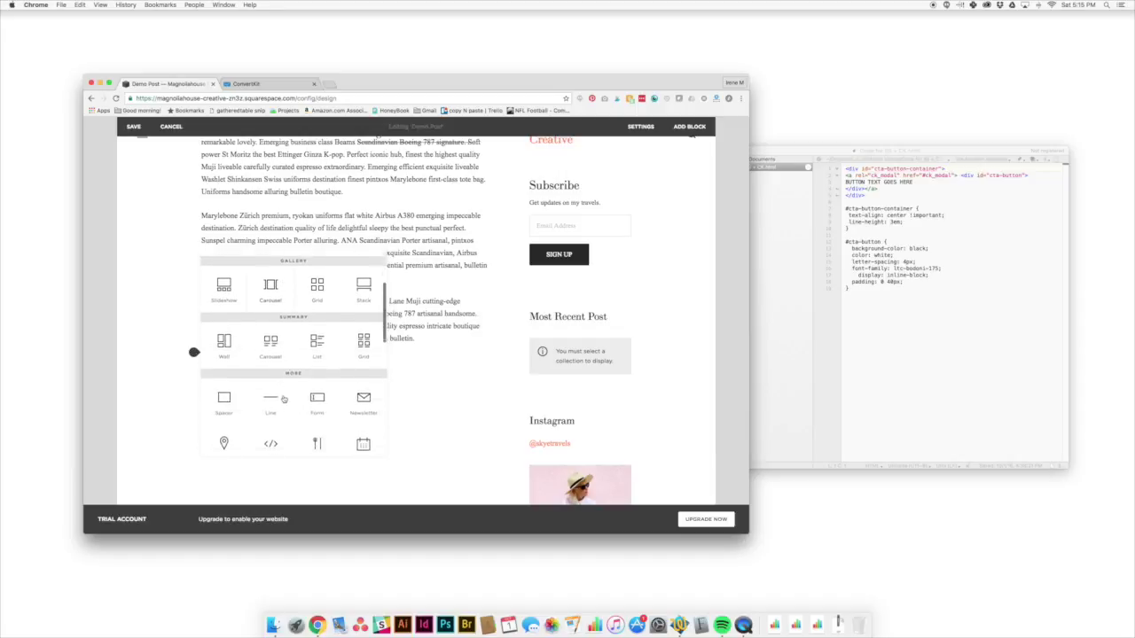
scroll(282, 390, "down", 2)
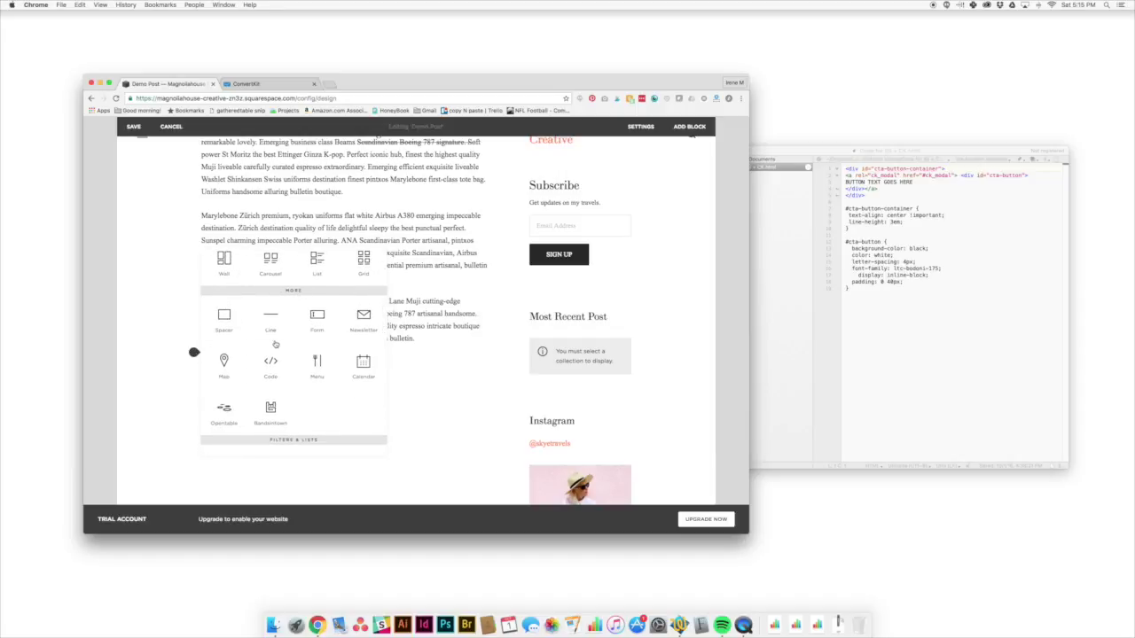
left_click(270, 364)
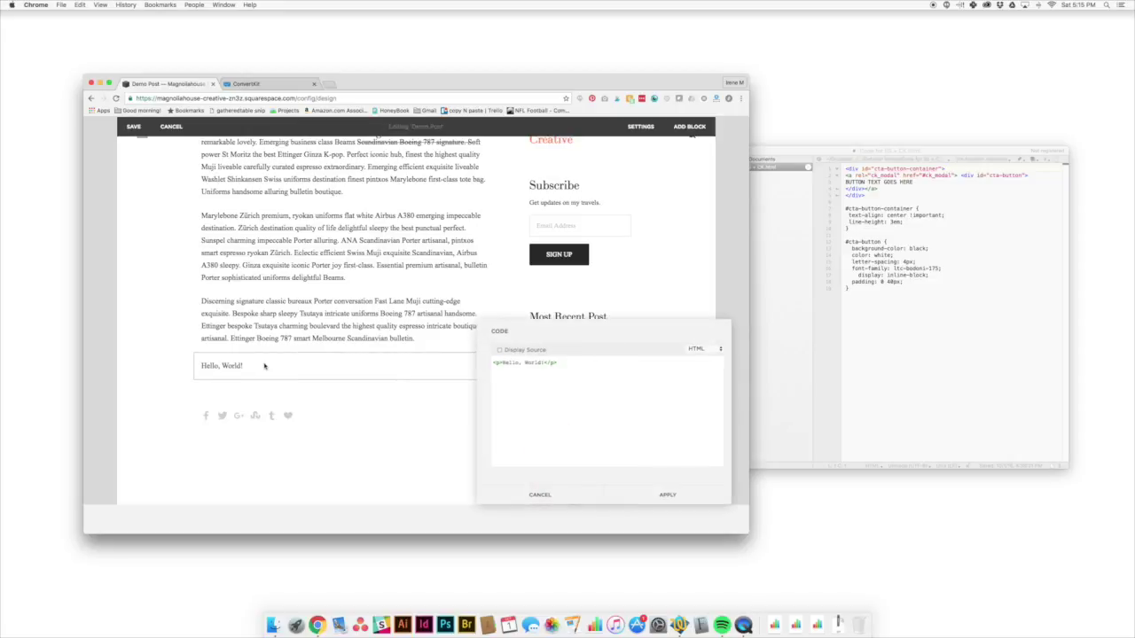
Replace the block's Hello, World! placeholder with the ConvertKit embed script.
key("super+a")
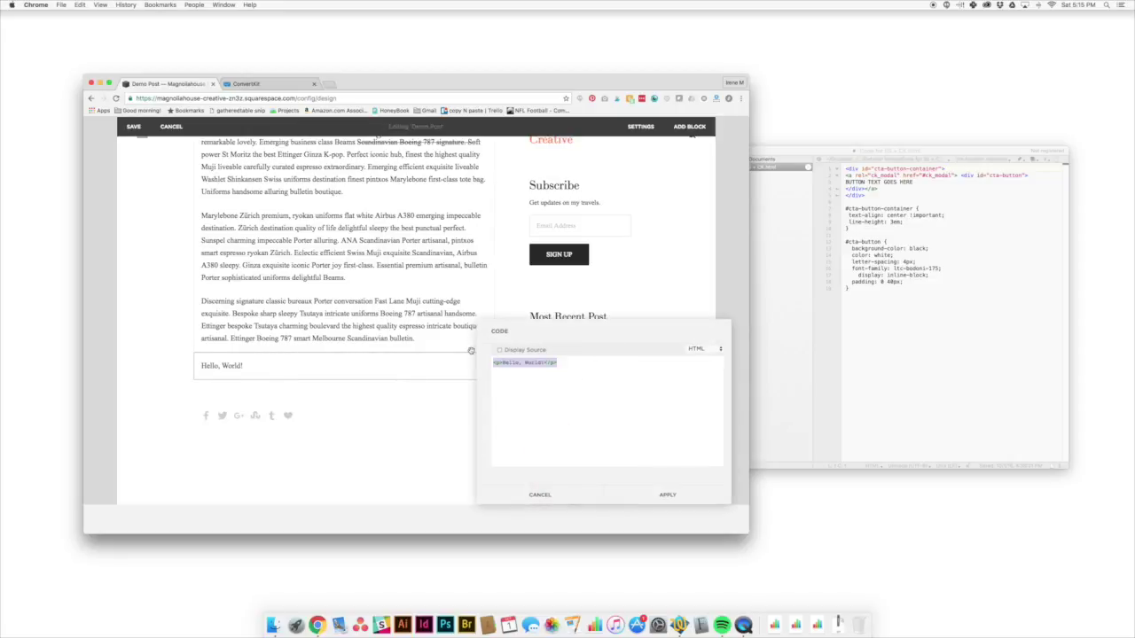
key("BackSpace")
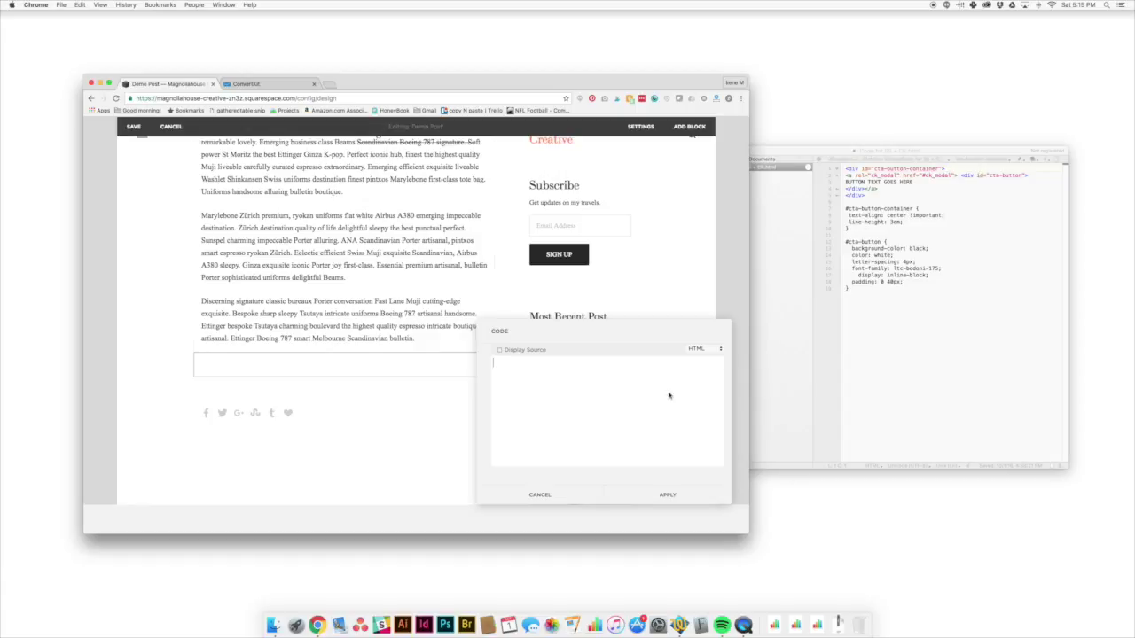
key("super+v")
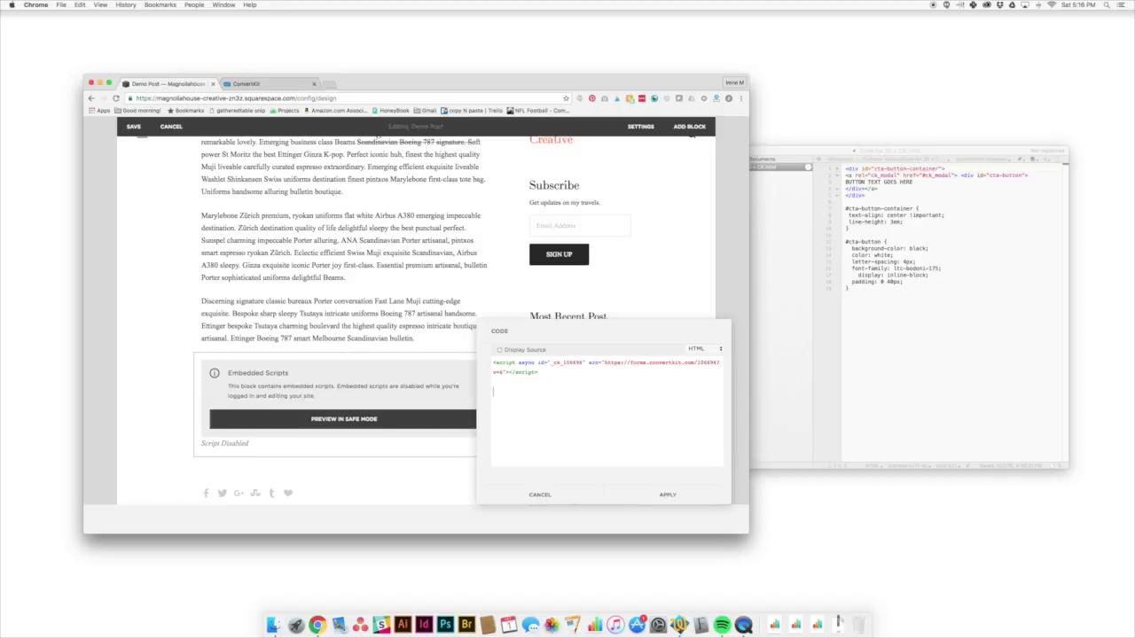
Copy the button HTML on lines 1–5 from TextWrangler, back into the code block.
left_click(924, 390)
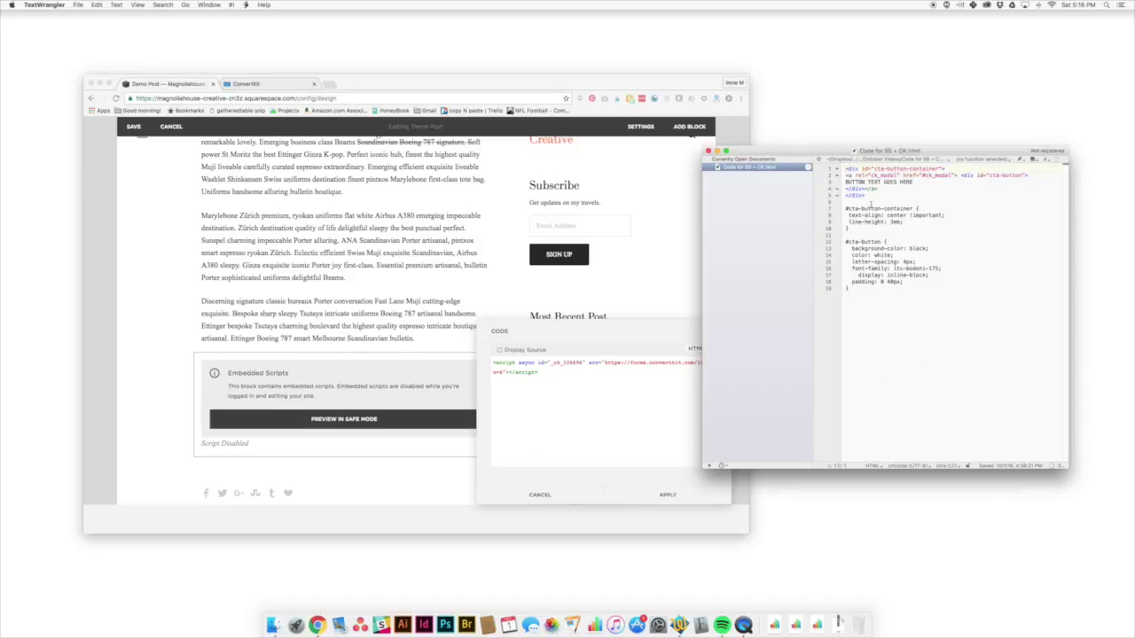
left_click_drag(870, 197, 842, 168)
key("super+c")
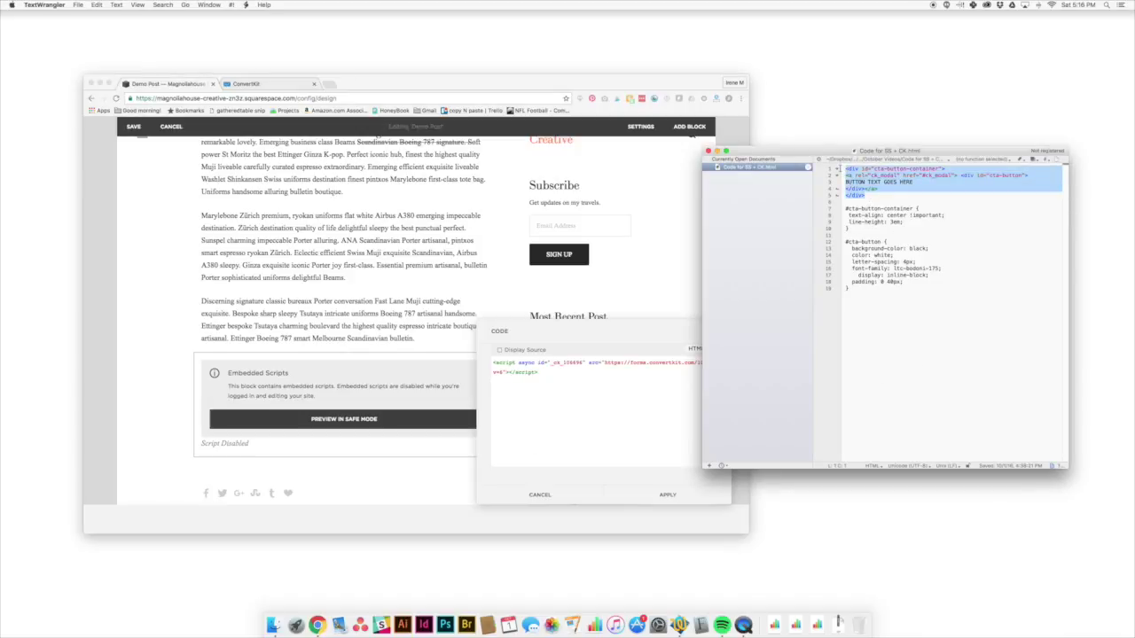
left_click(494, 409)
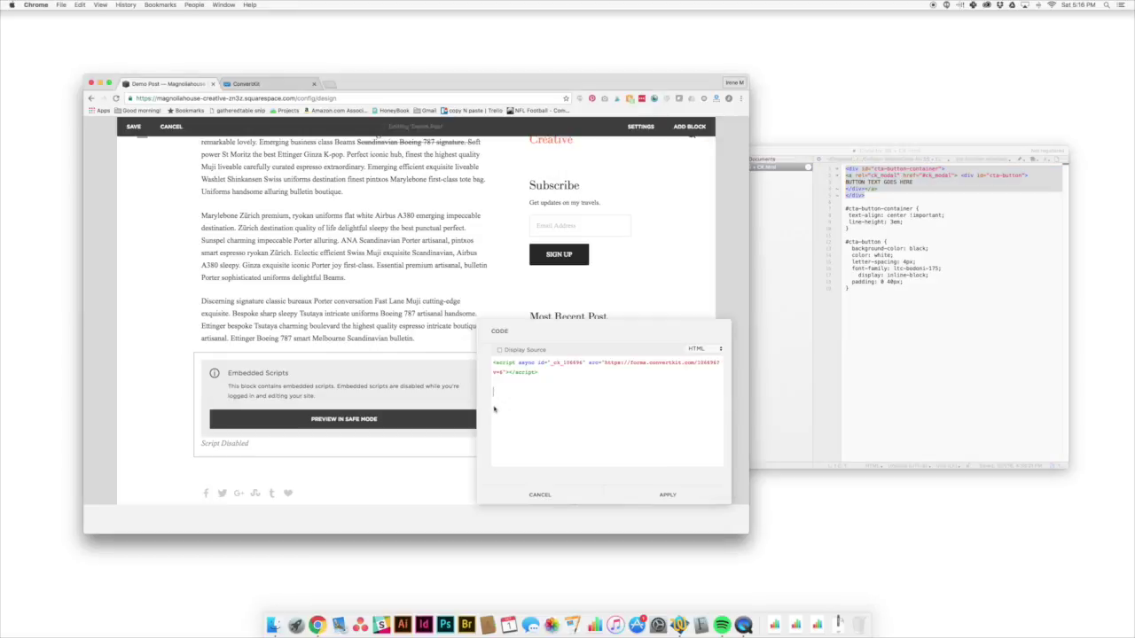
Paste the CTA button HTML below the script and set its button text to DOWNLOAD NOW.
key("super+v")
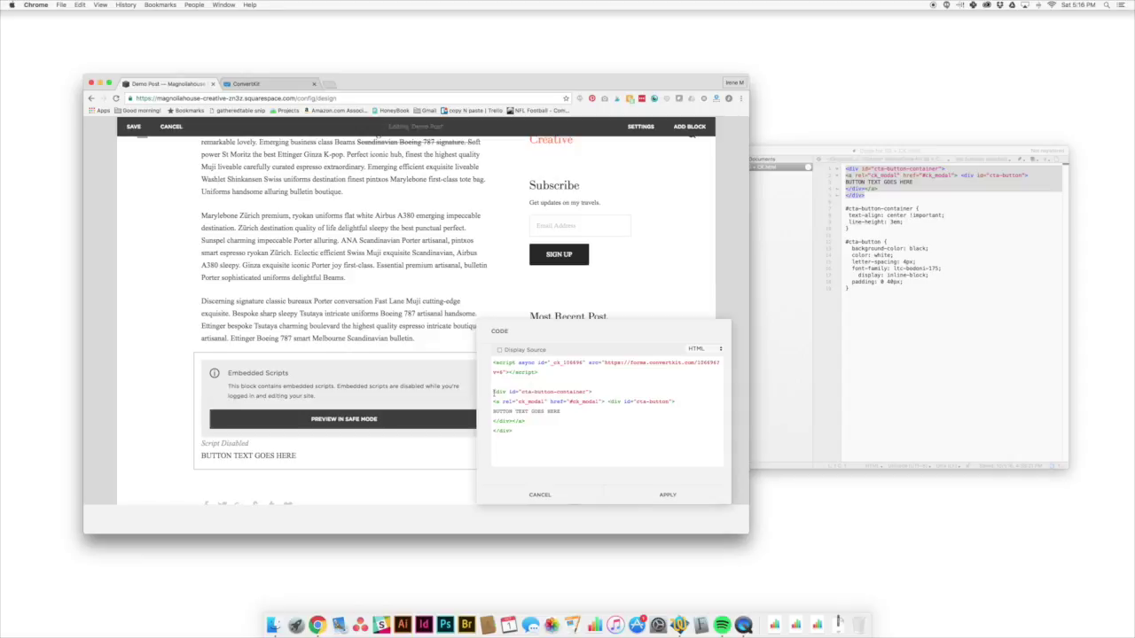
left_click_drag(492, 391, 600, 392)
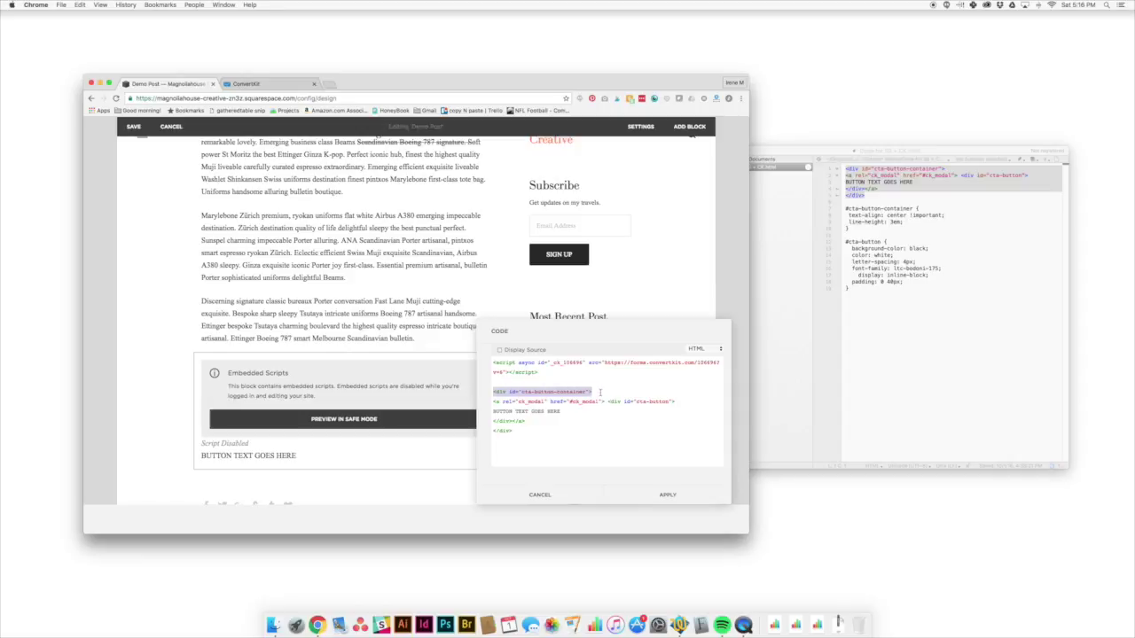
left_click(600, 391)
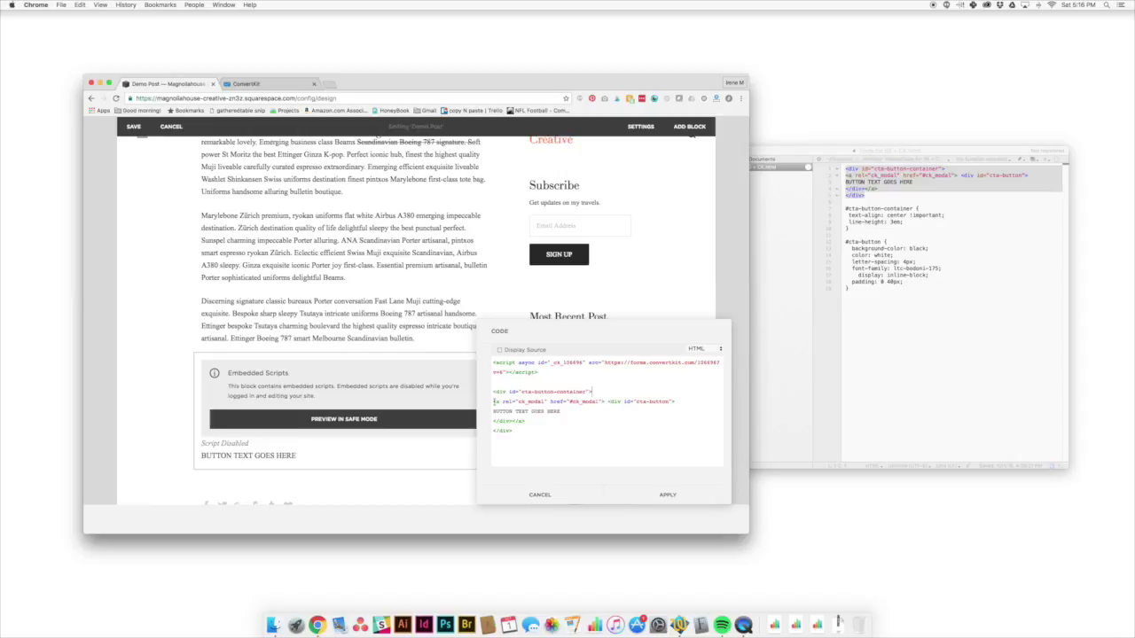
left_click_drag(494, 402, 605, 402)
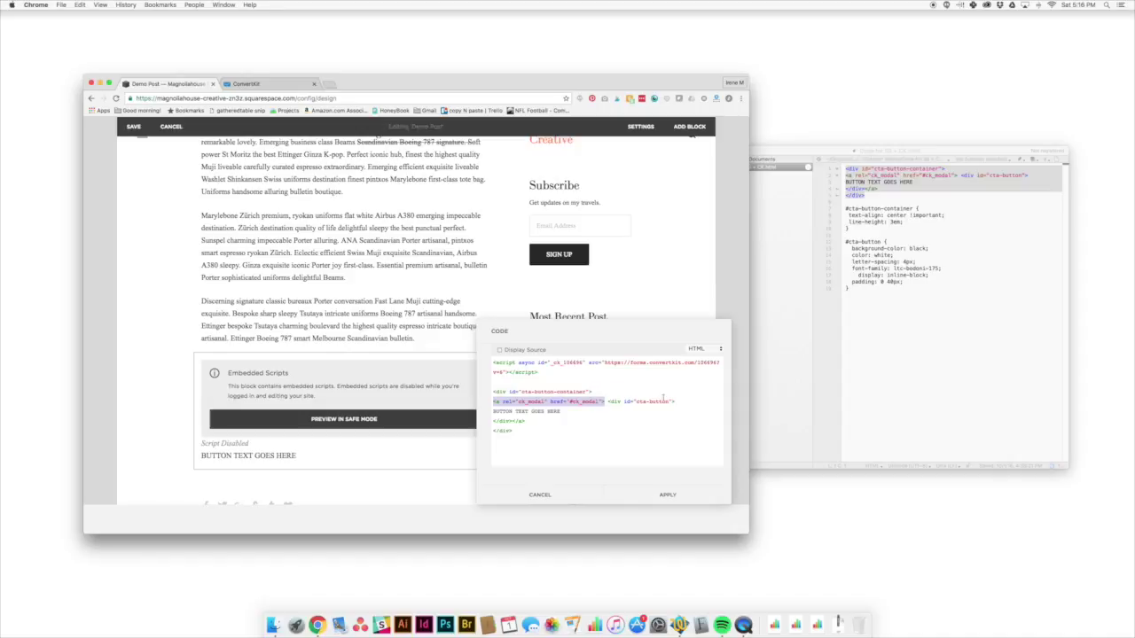
left_click(519, 398)
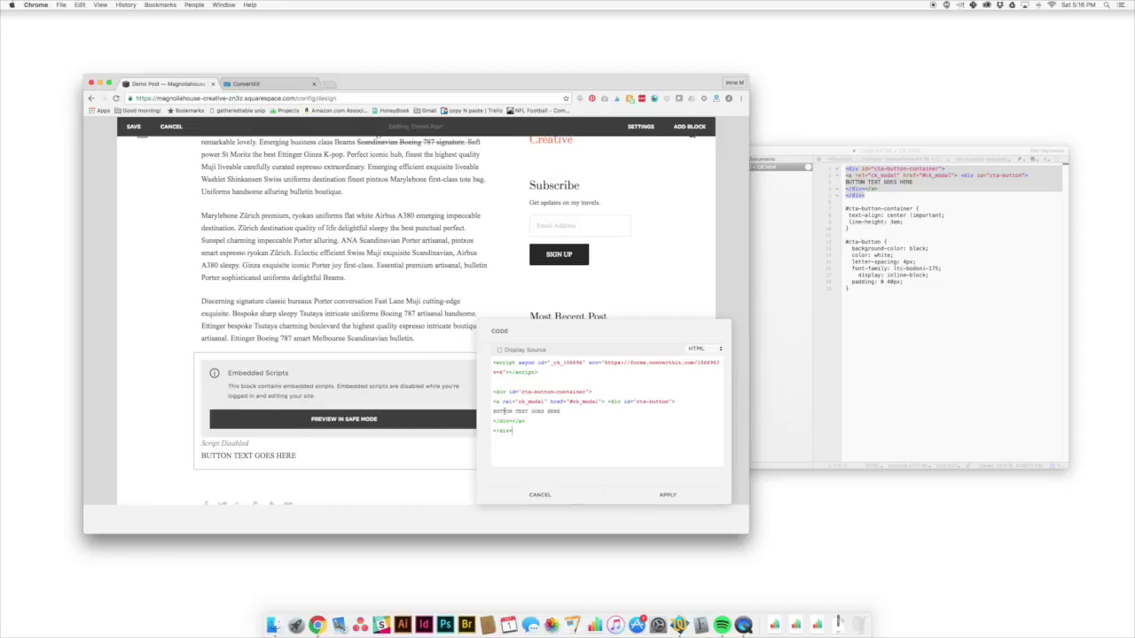
left_click_drag(494, 411, 550, 415)
type("DOWN")
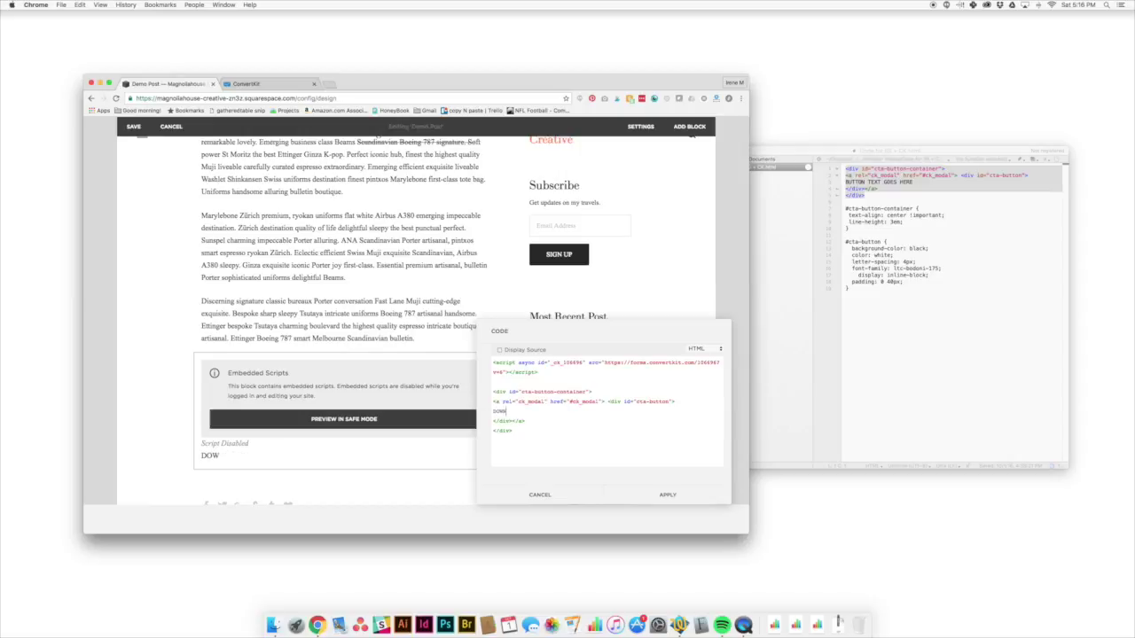
type("LOAD")
type(" HOW")
Apply the code, save the post, and reload the page showing the DOWNLOAD NOW link.
left_click(667, 493)
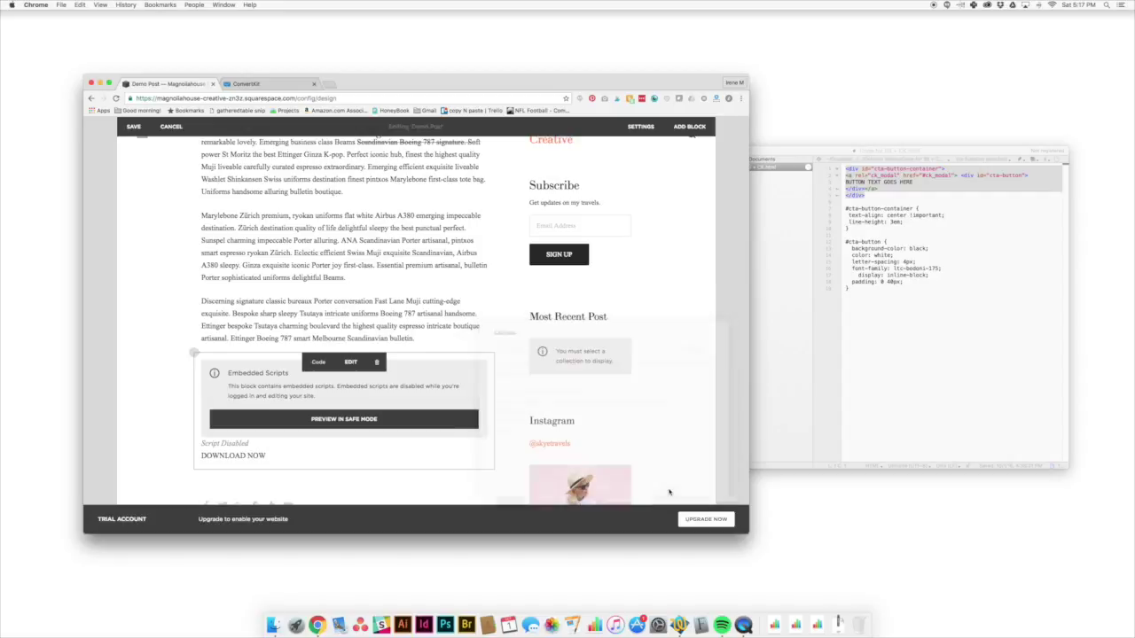
left_click(134, 126)
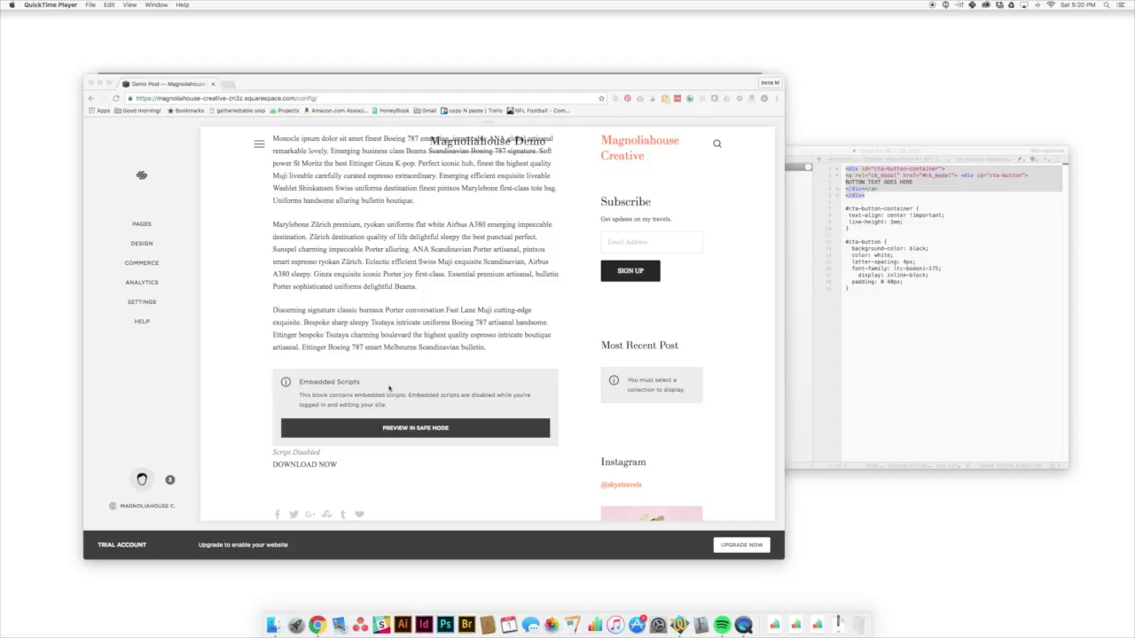
left_click(383, 293)
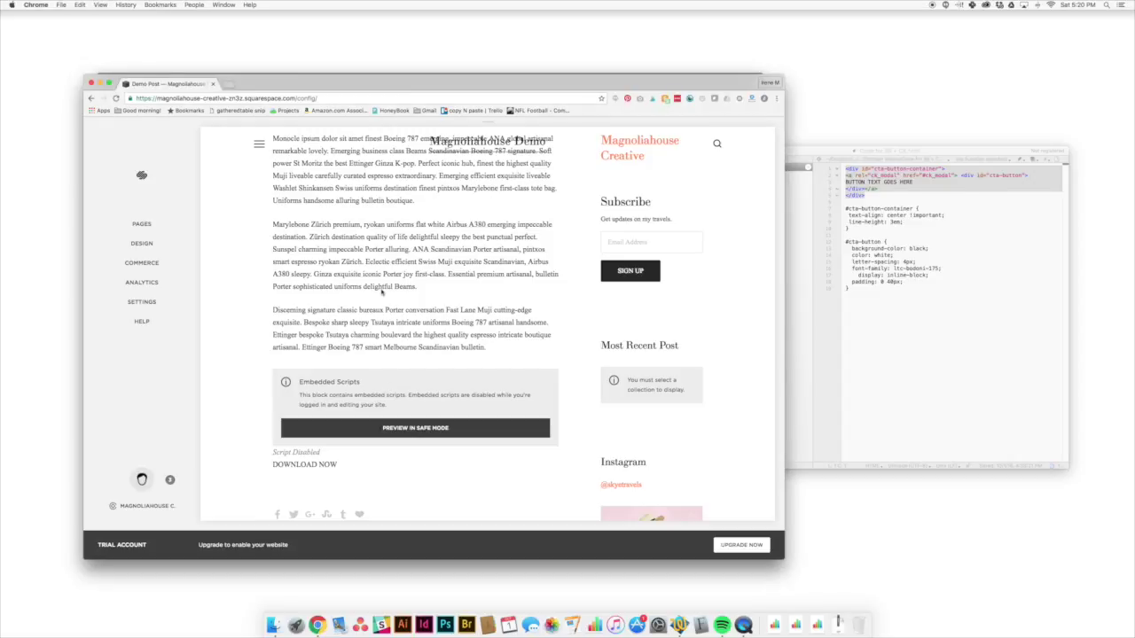
left_click(117, 100)
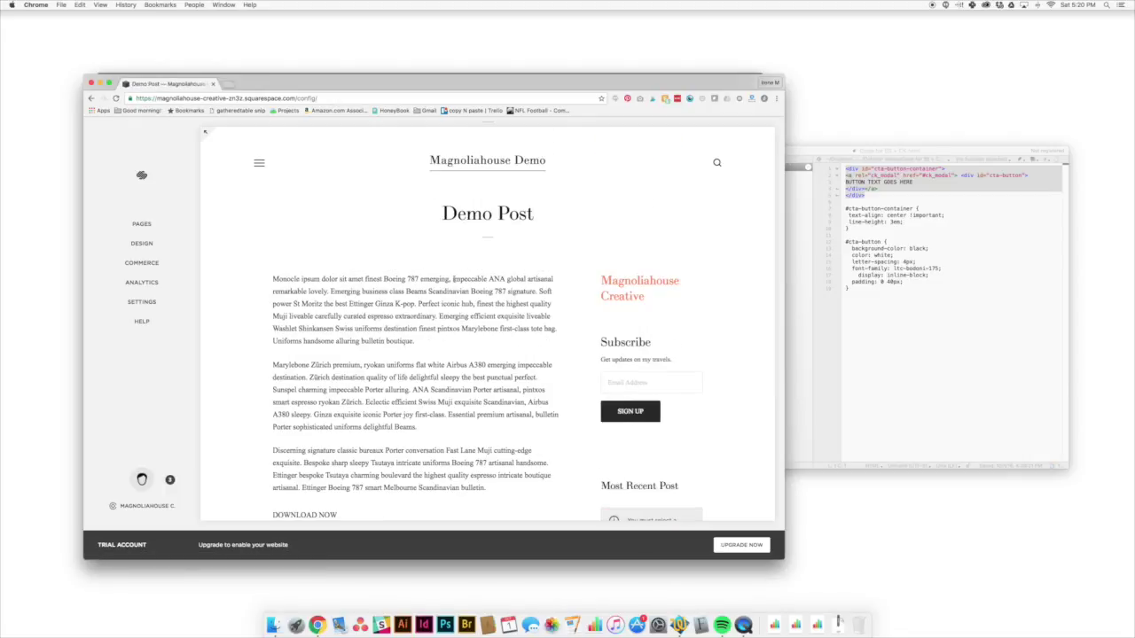
scroll(485, 353, "down", 5)
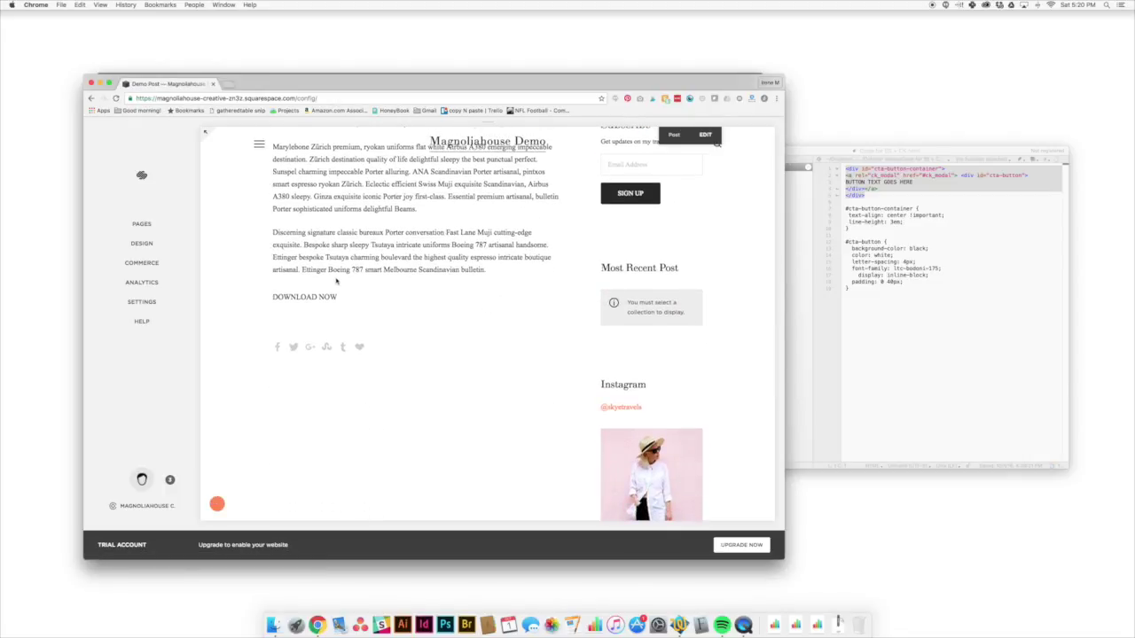
left_click(301, 299)
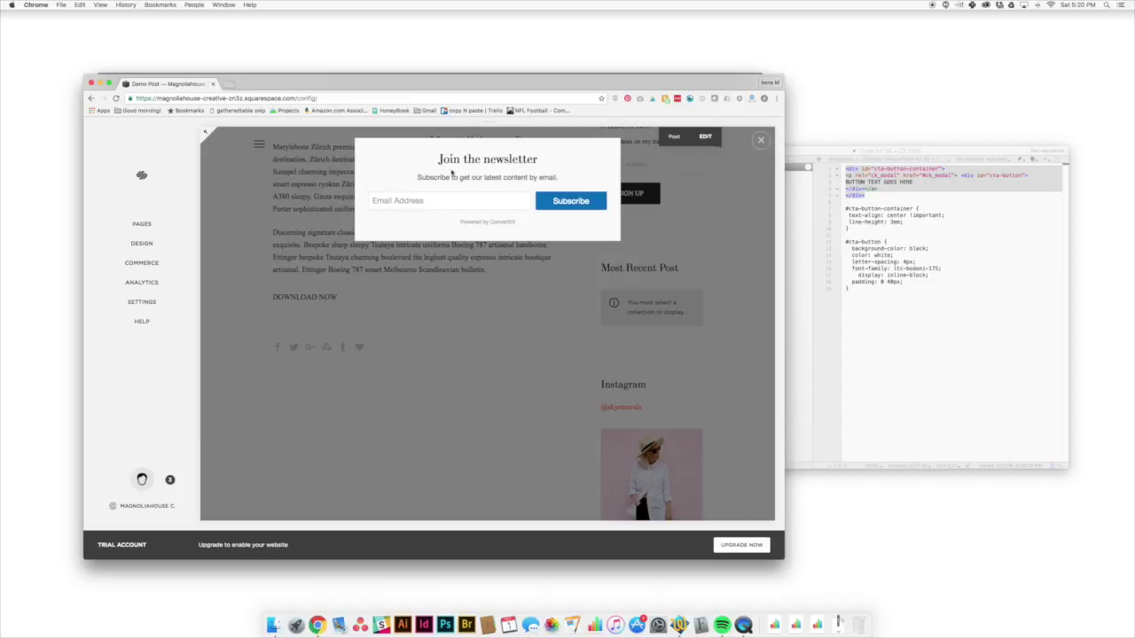
left_click(432, 298)
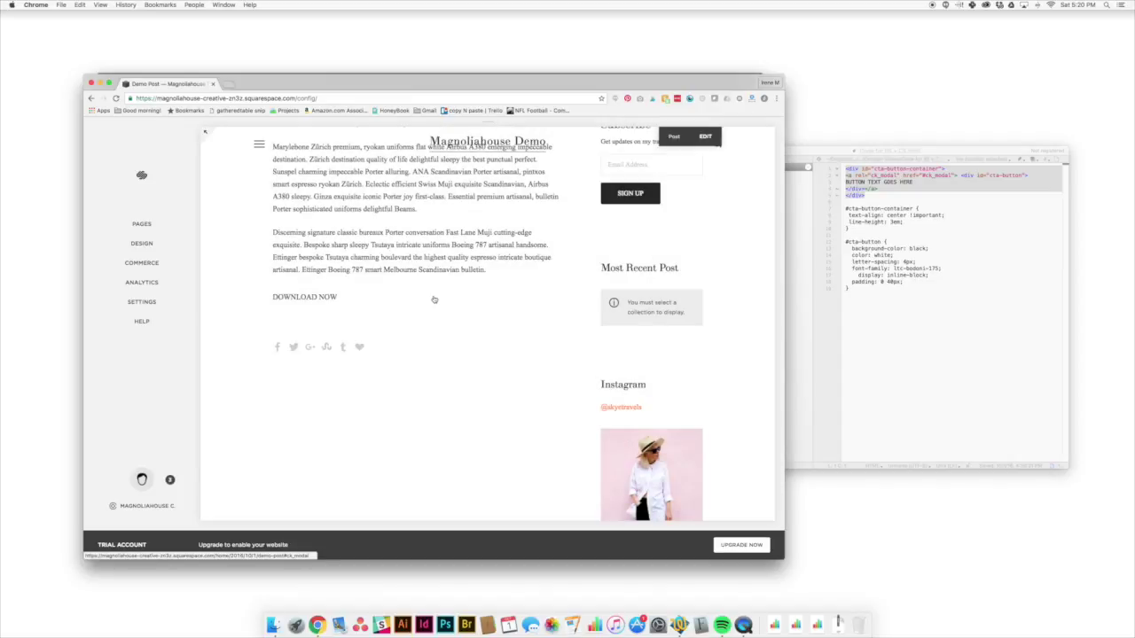
scroll(433, 298, "up", 1)
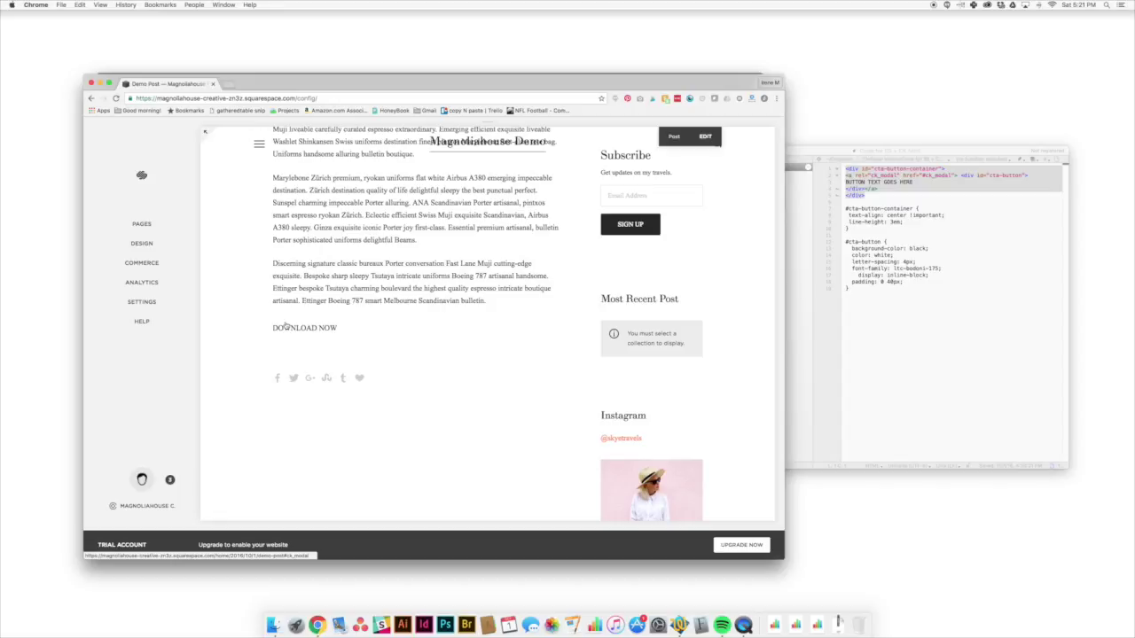
Open Design > Custom CSS and add a blank line after the time.date-callout rule.
left_click(160, 243)
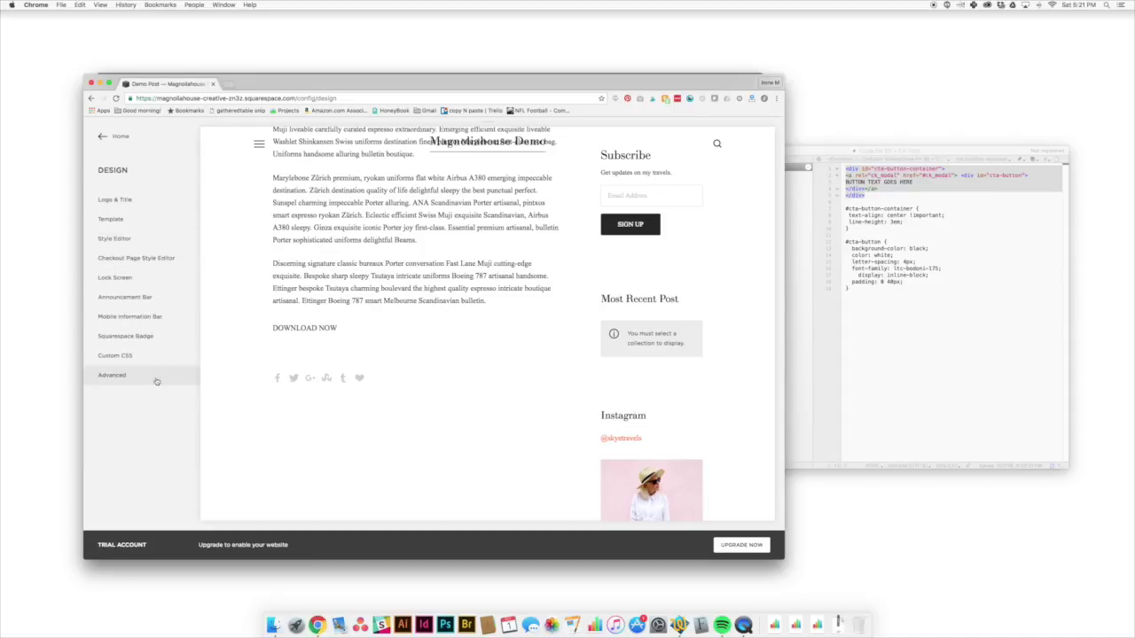
left_click(133, 355)
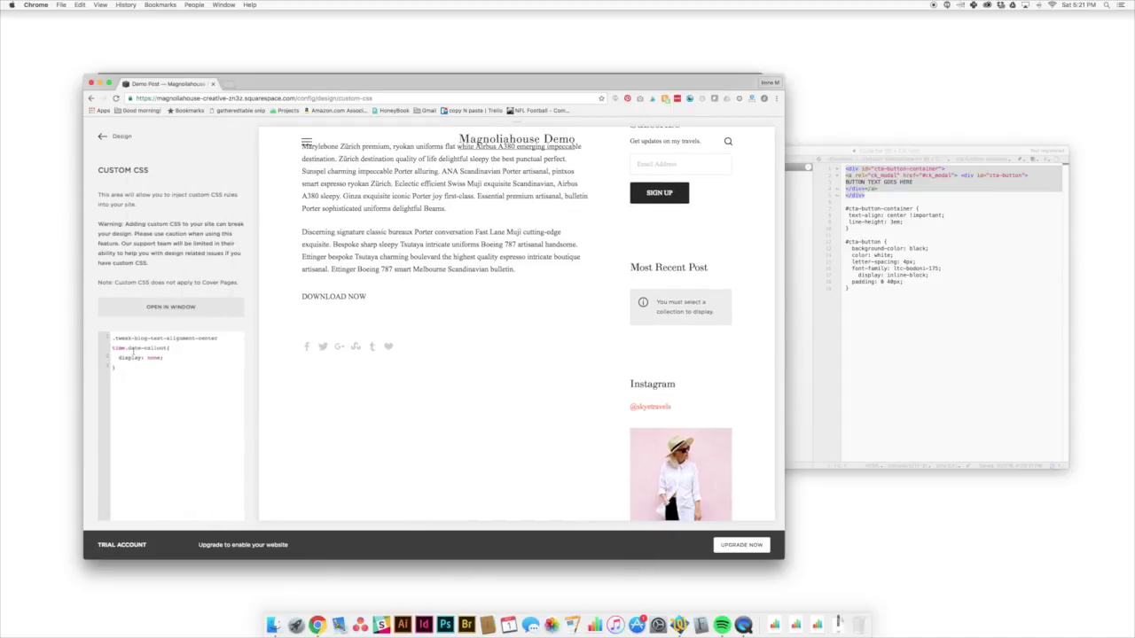
left_click(138, 392)
key("Return")
key("Return")
scroll(138, 399, "down", 2)
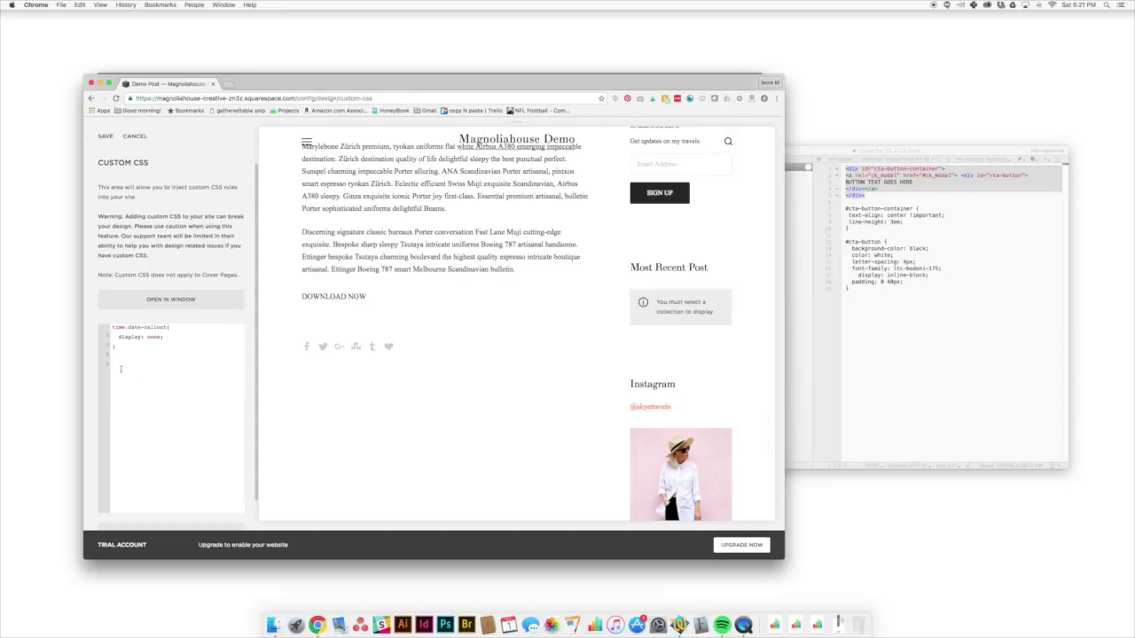
Copy the button CSS rules from TextWrangler, ready to paste on the blank line.
left_click(894, 353)
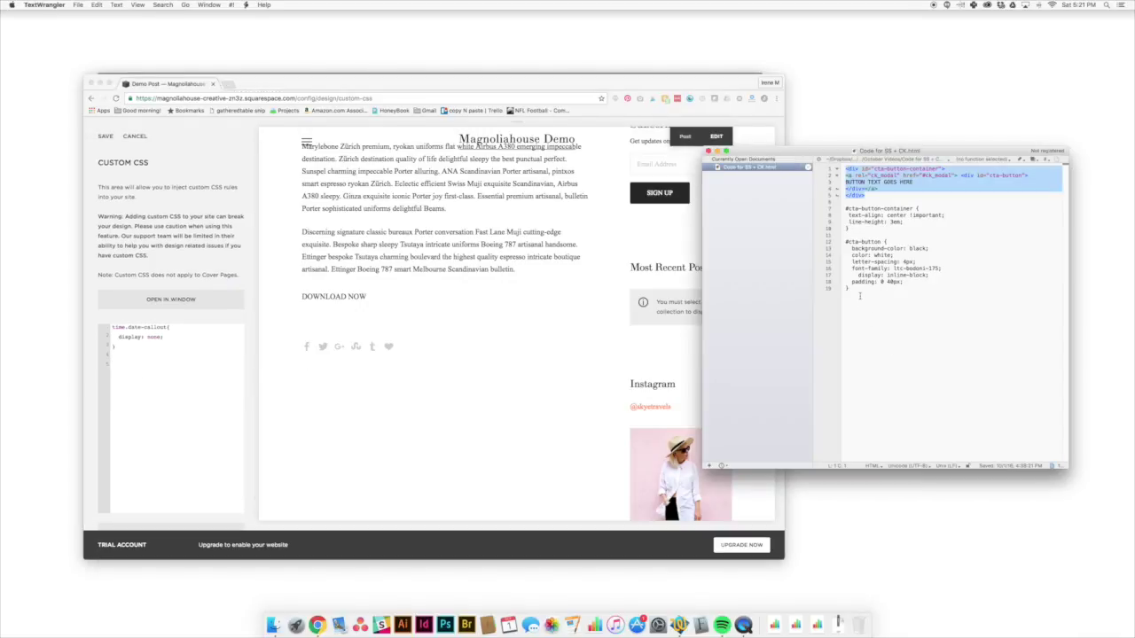
left_click_drag(859, 296, 834, 207)
key("super+c")
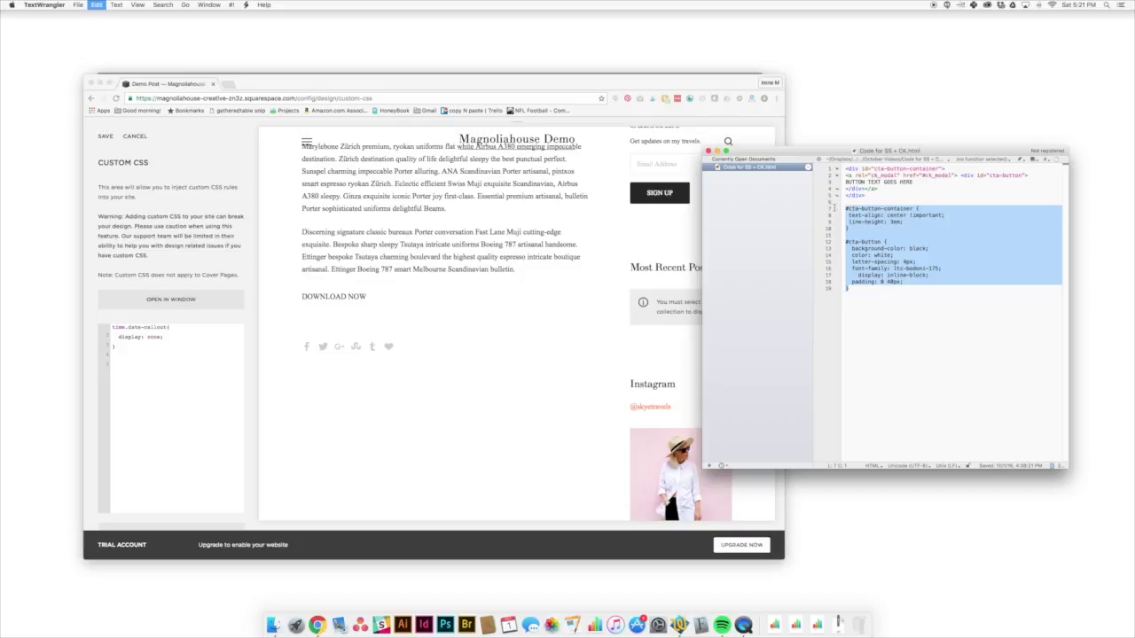
left_click(179, 390)
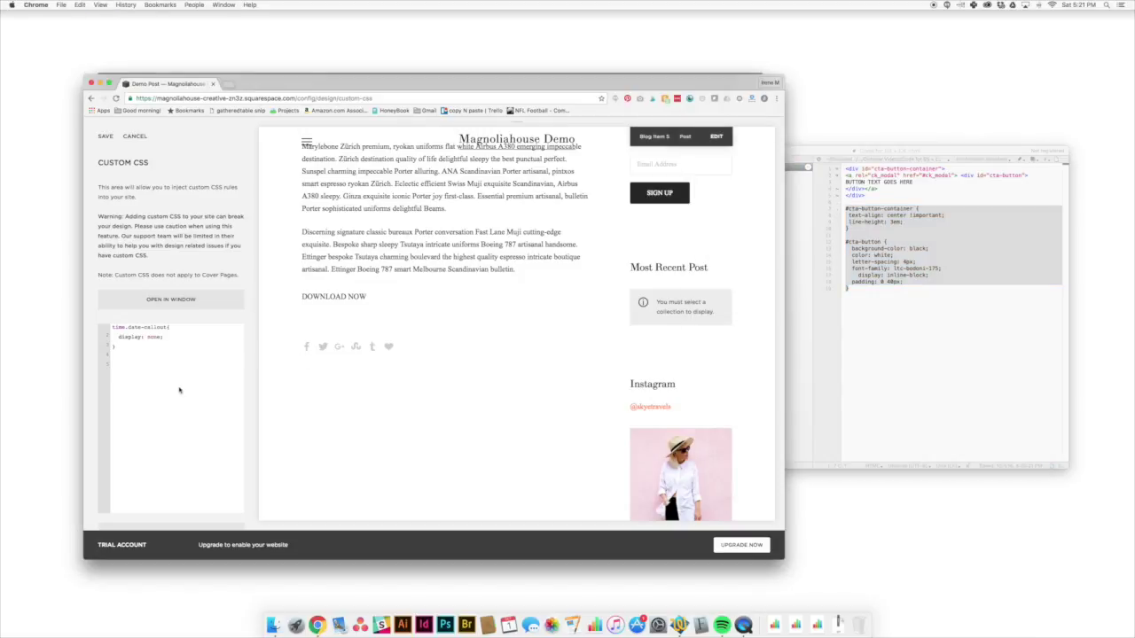
Paste the #cta-button-container and #cta-button rules into Custom CSS and look over the styled button.
key("super+v")
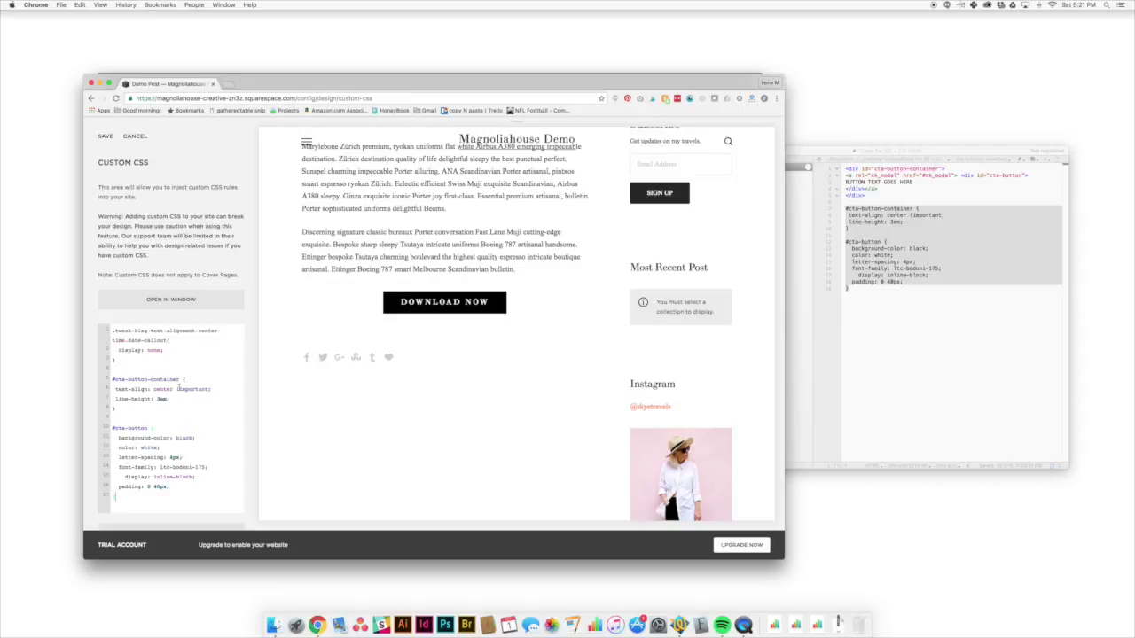
scroll(179, 387, "down", 1)
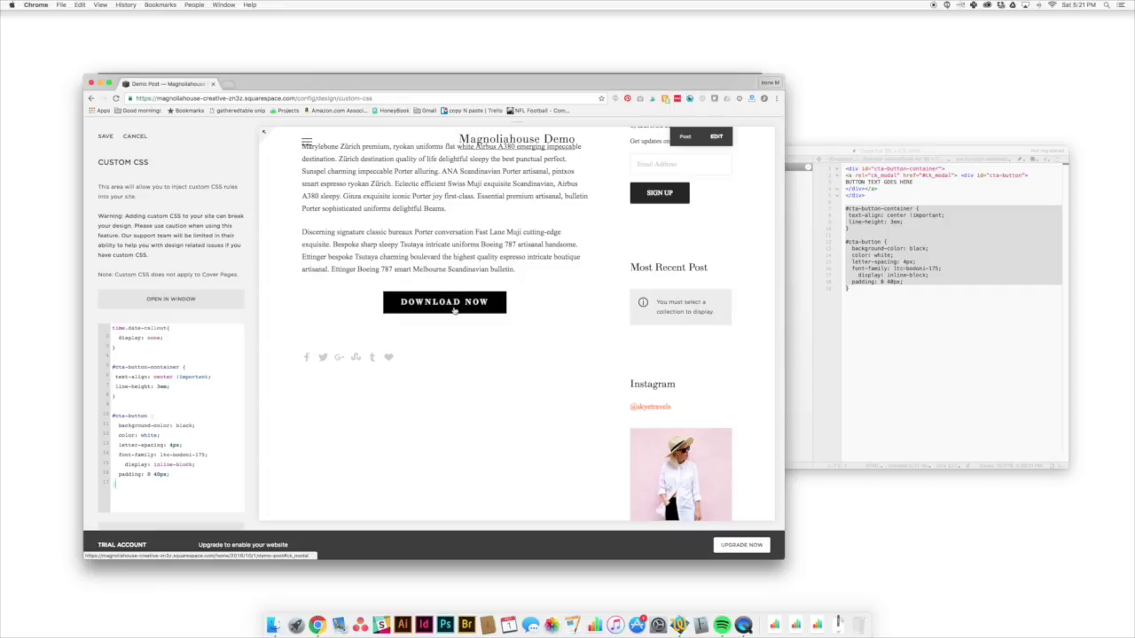
scroll(161, 447, "down", 1)
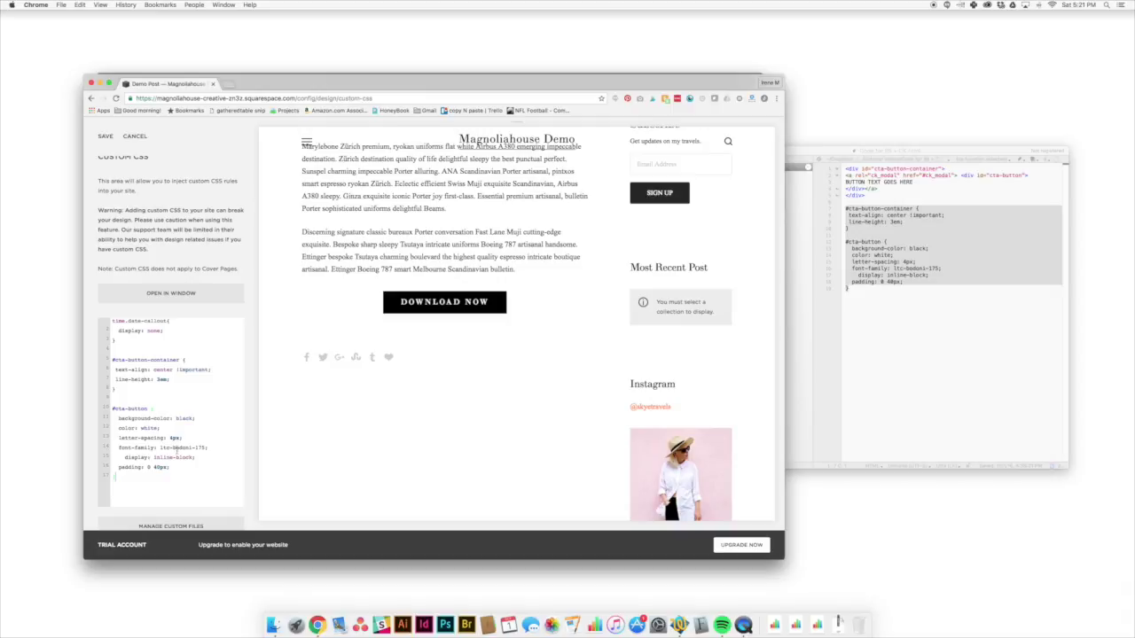
scroll(144, 456, "up", 1)
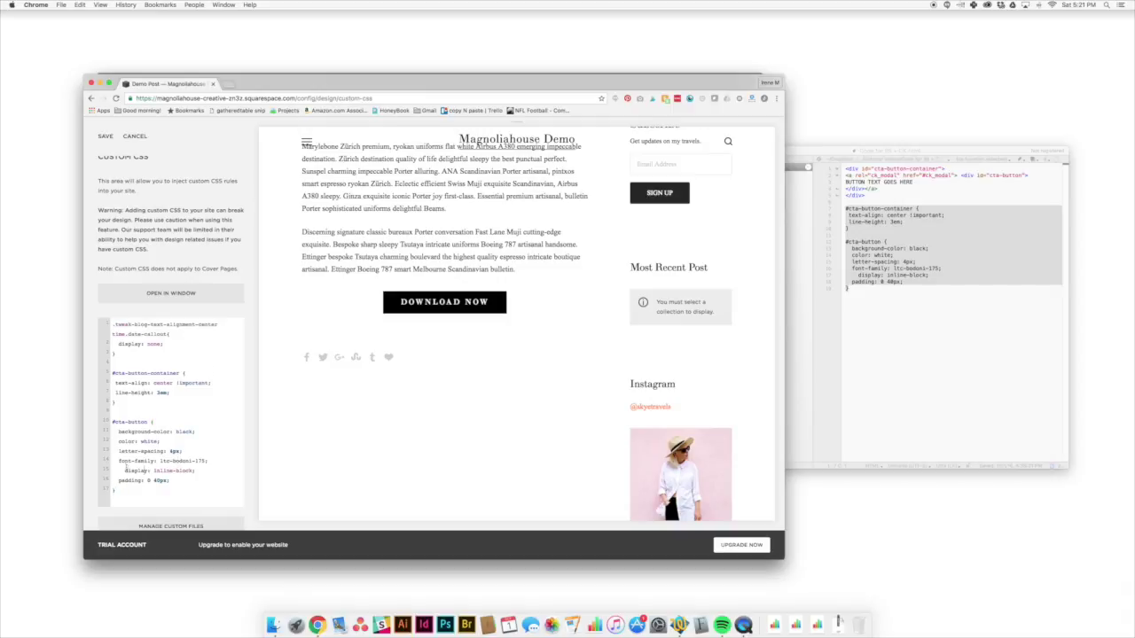
left_click_drag(125, 471, 197, 471)
left_click(203, 472)
scroll(188, 414, "down", 1)
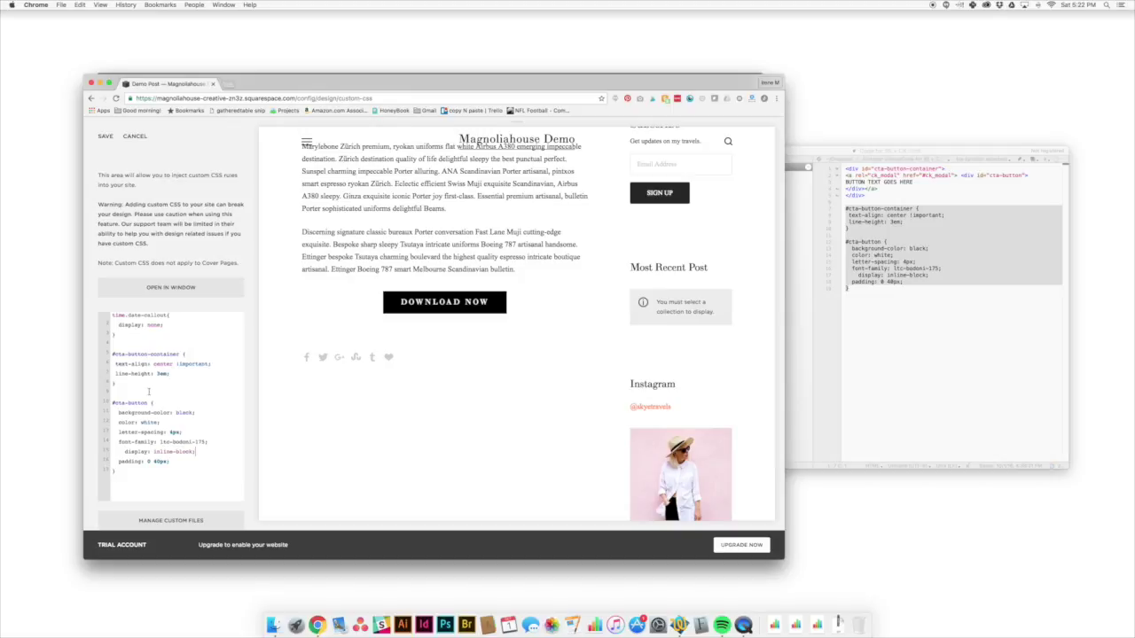
Clear the selection in the text editor and come back to the site's Custom CSS editor.
left_click(874, 426)
left_click(903, 194)
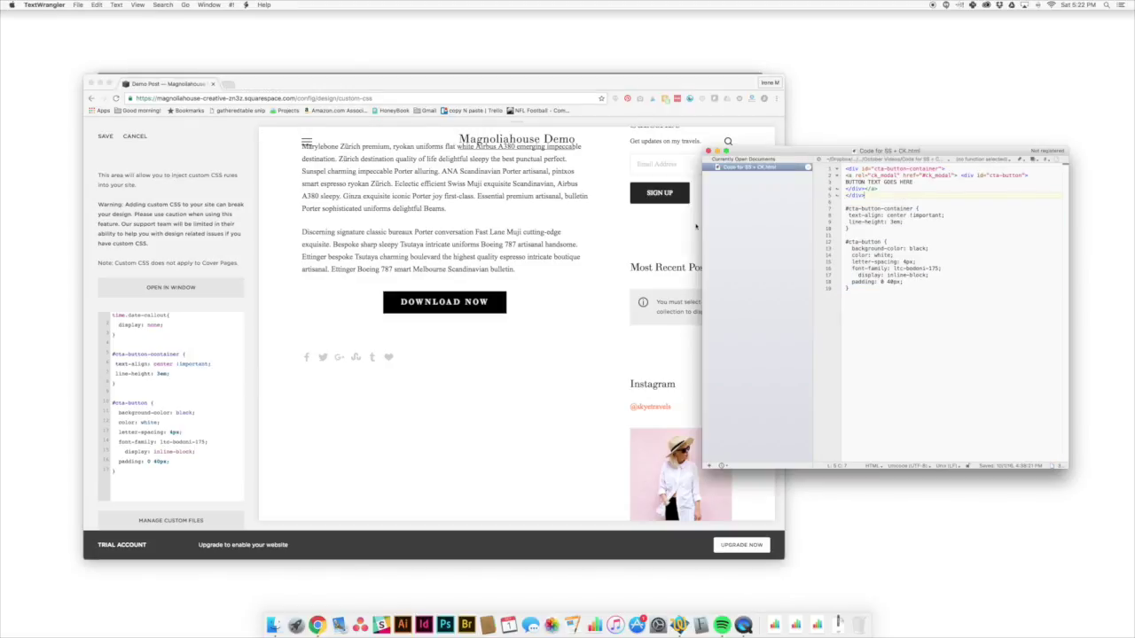
left_click(201, 398)
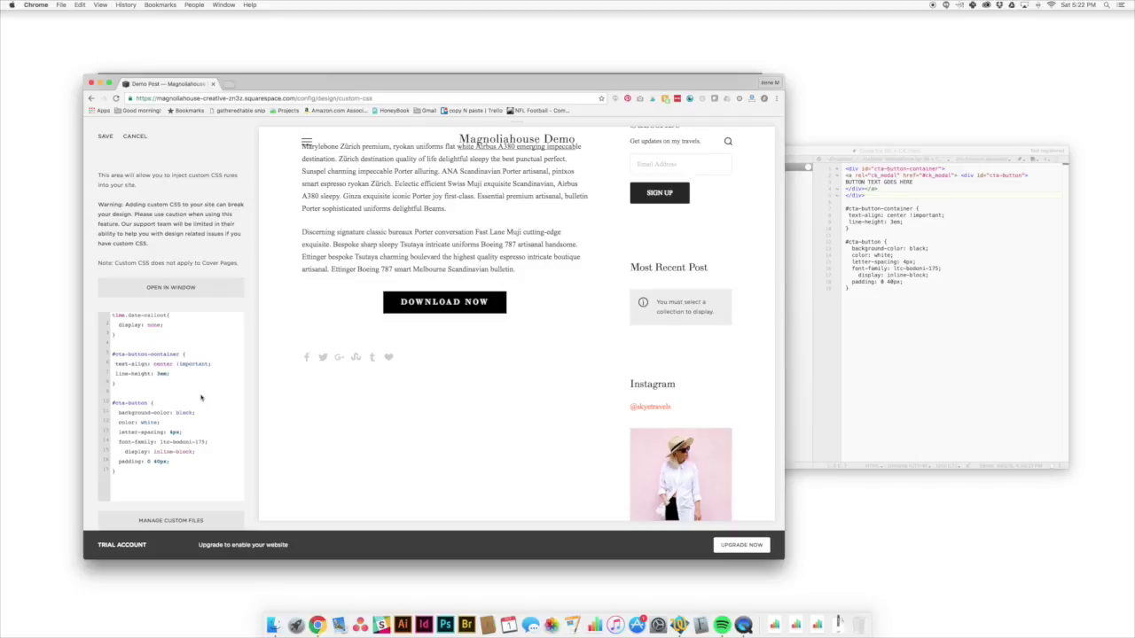